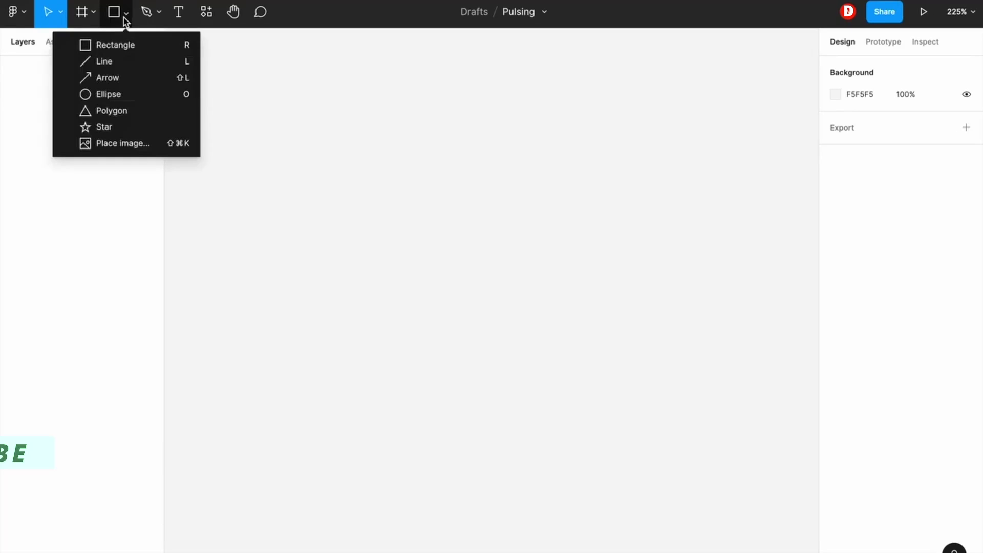
- Draw a rectangle and resize it to a 200×200 square
left_click(137, 44)
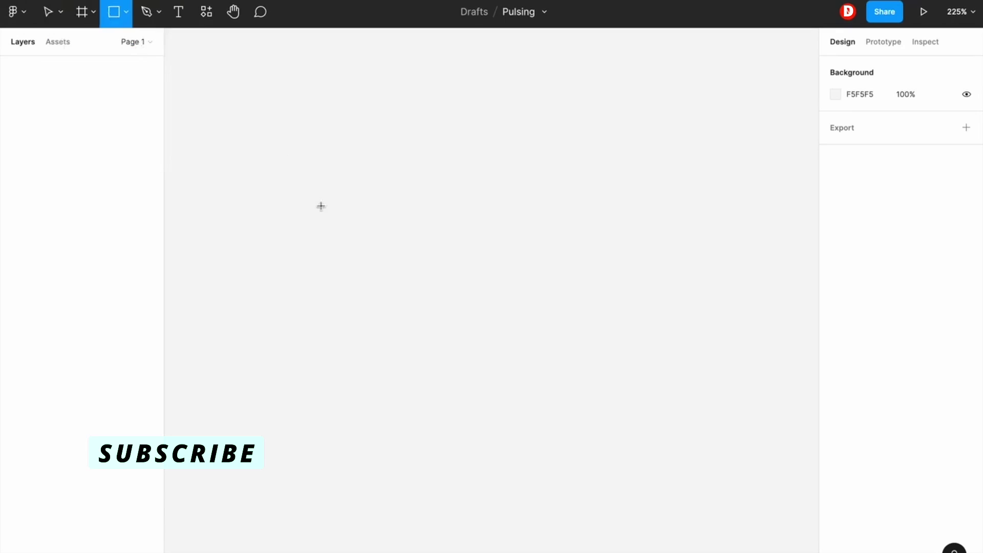
left_click_drag(321, 206, 459, 314)
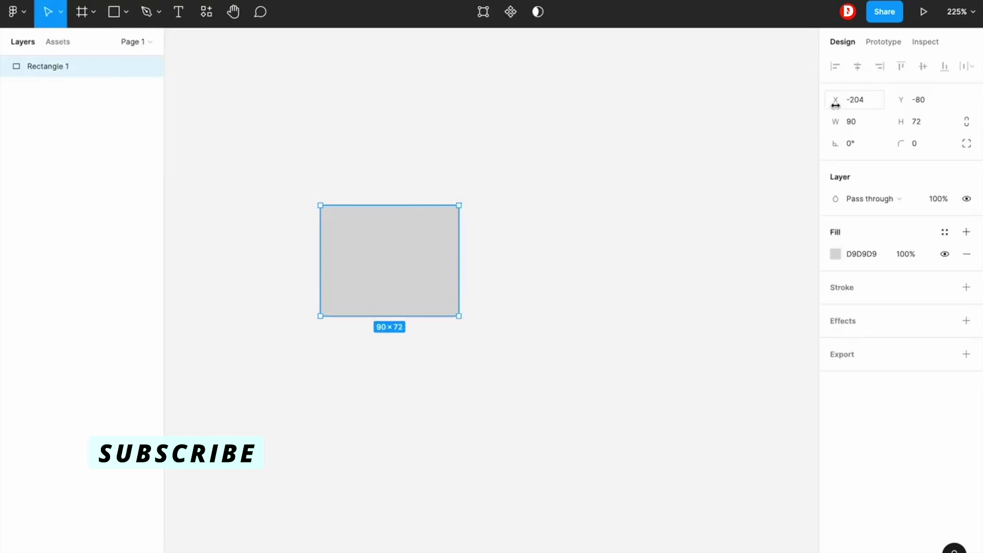
left_click(855, 123)
type("20")
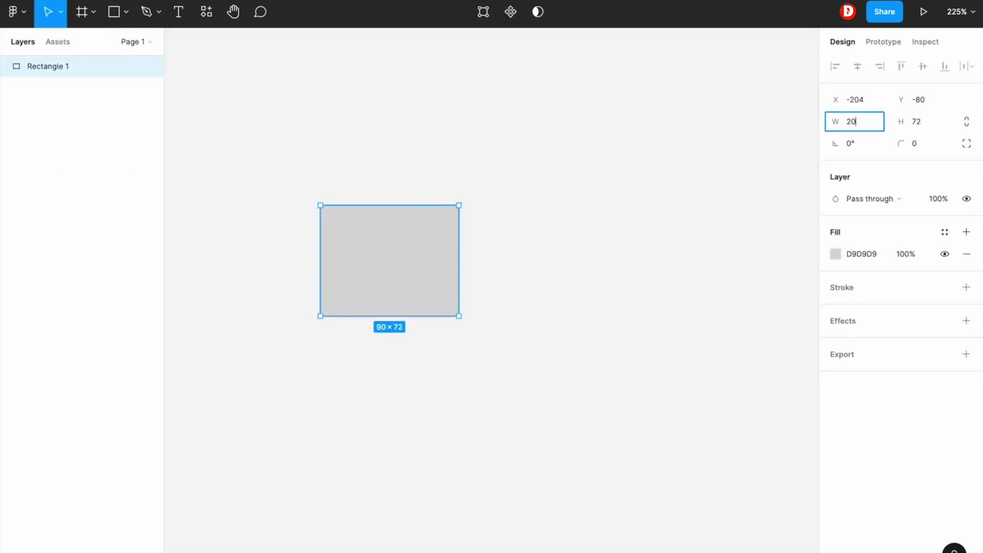
type("0")
key("Tab")
type("200")
key("Return")
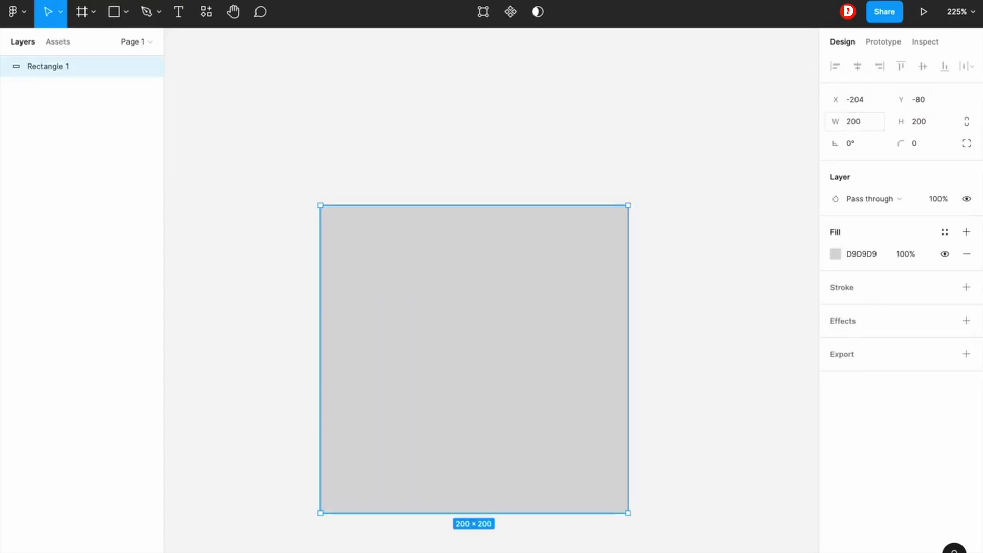
- Wrap the square in a frame and give it a white FFFFFF fill
right_click(439, 318)
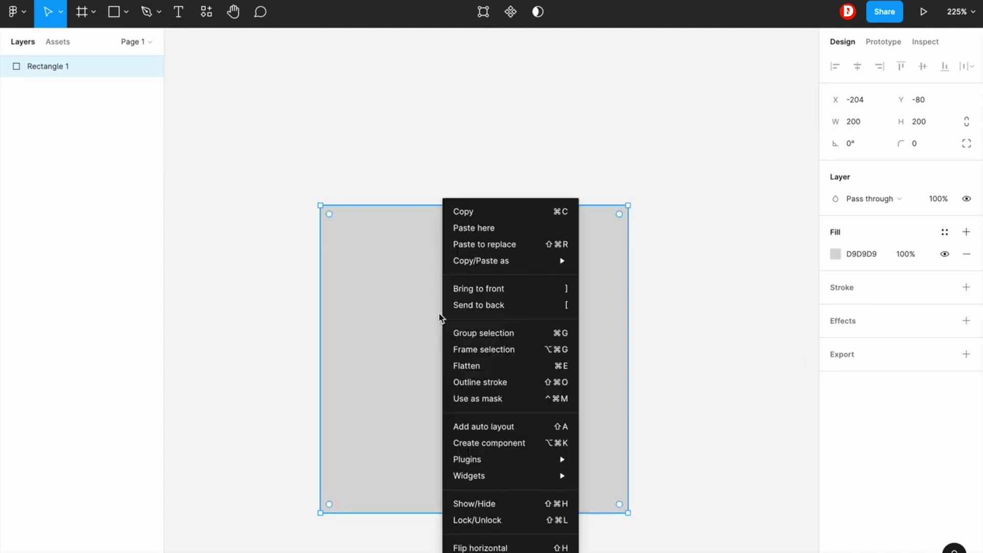
left_click(532, 349)
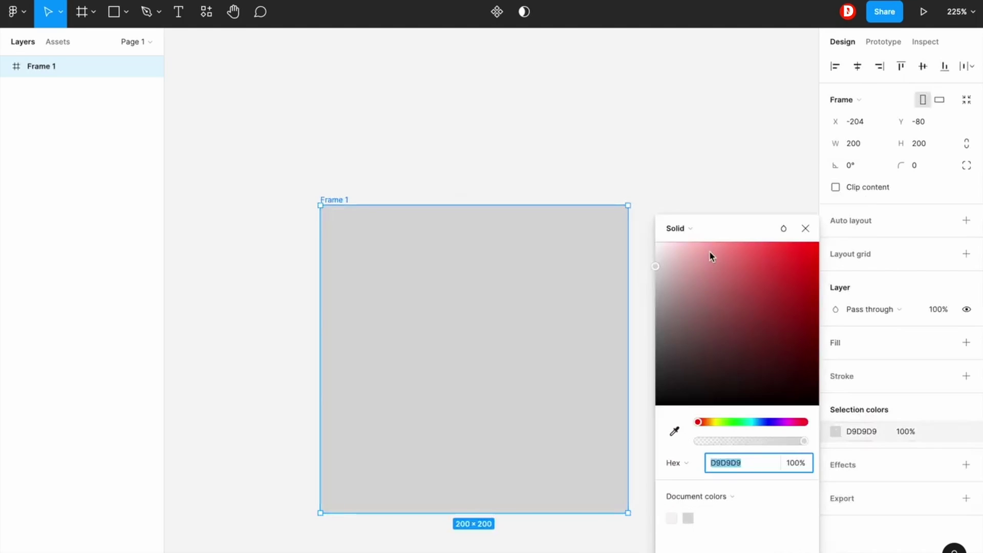
left_click_drag(709, 253, 641, 239)
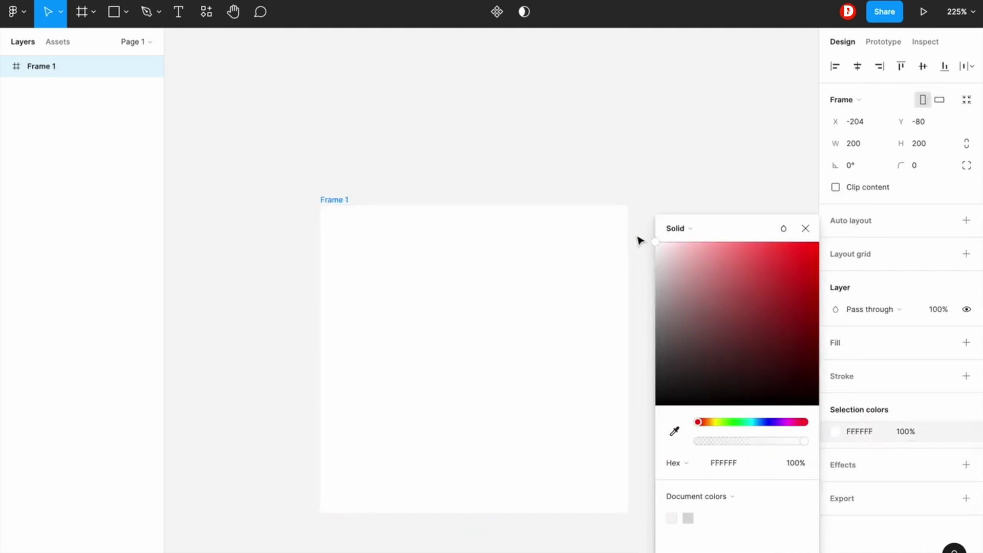
left_click(277, 163)
- Draw a 50×50 circle centred inside Frame 1
left_click(125, 14)
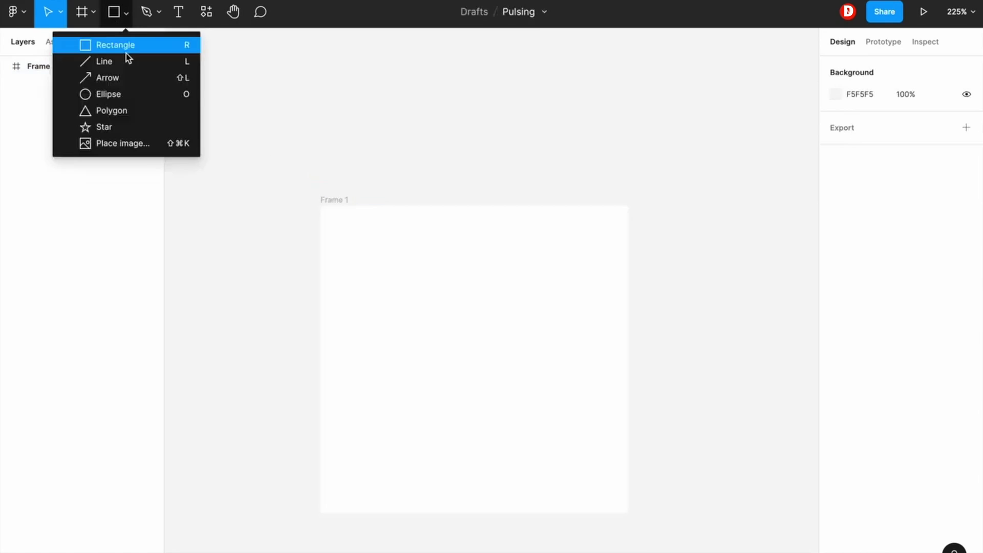
left_click(132, 97)
left_click_drag(412, 322, 538, 424)
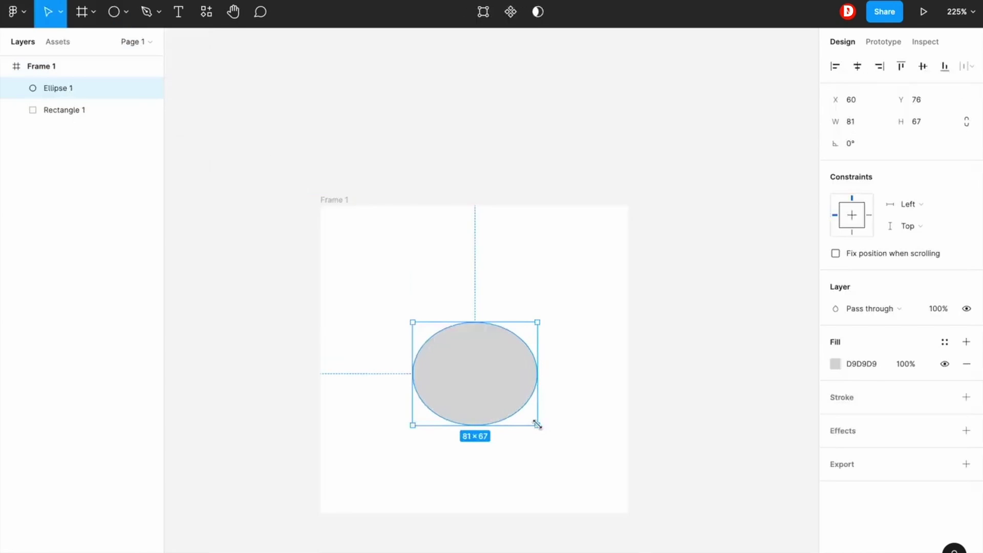
mouse_move(485, 396)
left_mouse_down()
mouse_move(500, 371)
mouse_move(478, 376)
left_mouse_up()
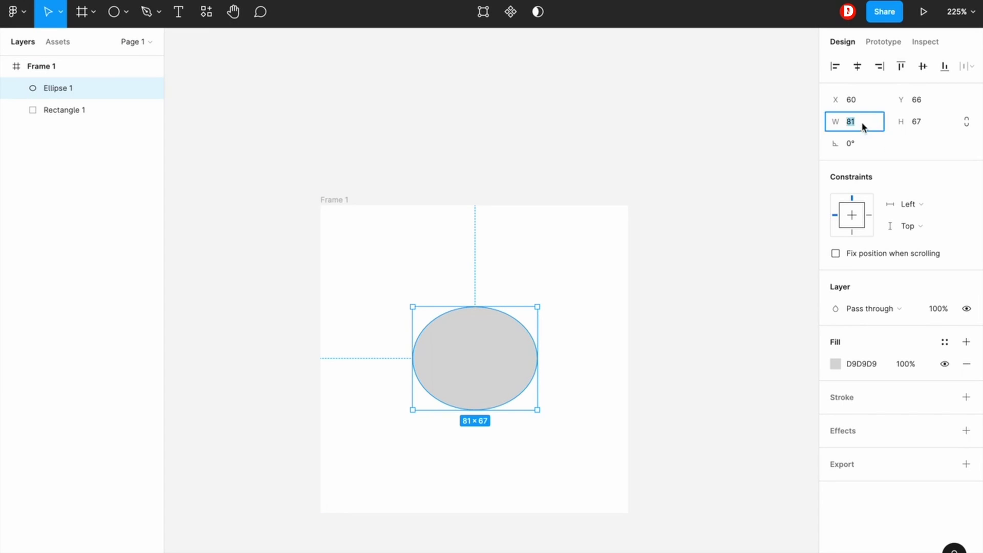
key("Tab")
type("50")
key("Return")
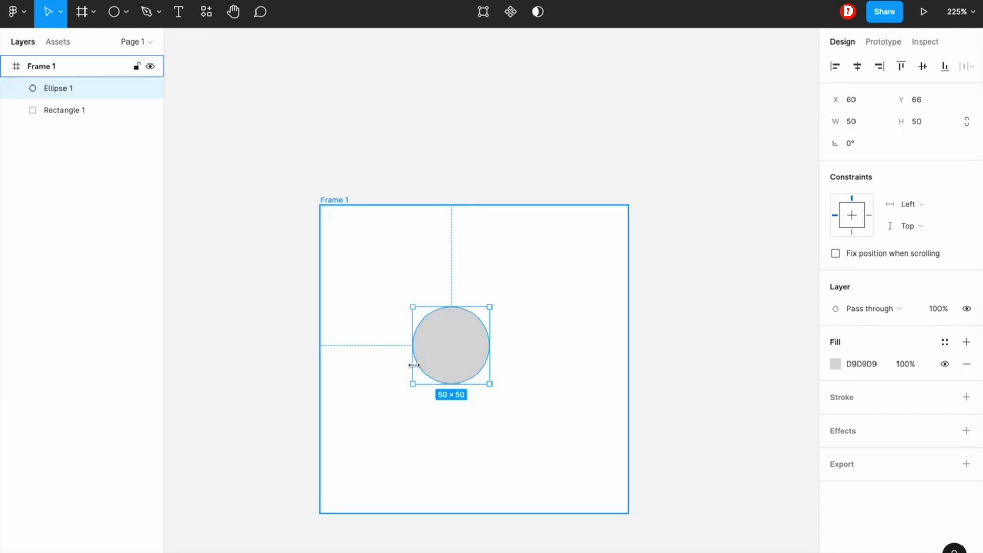
left_click_drag(433, 360, 457, 373)
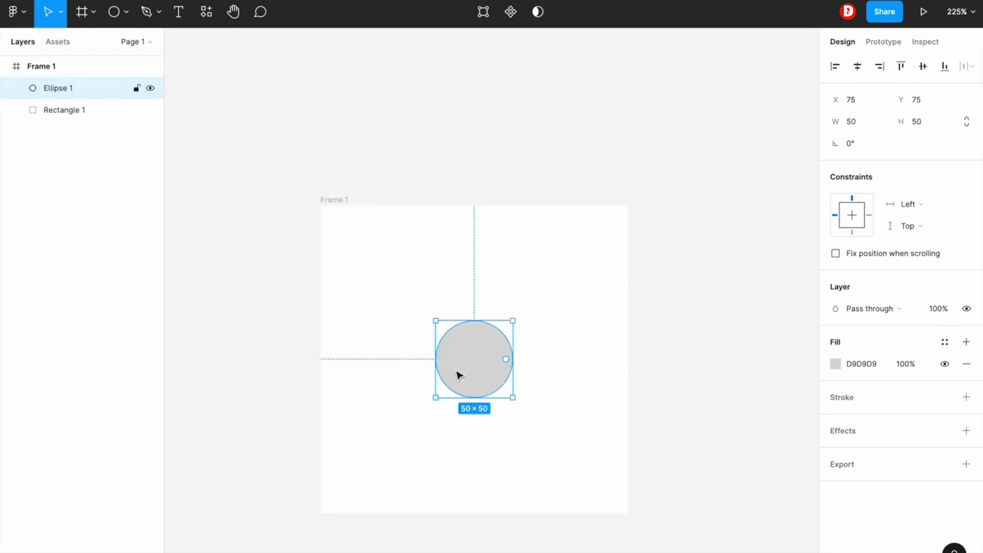
- Fill the circle with purple 7230FF and duplicate it in place
left_click(858, 364)
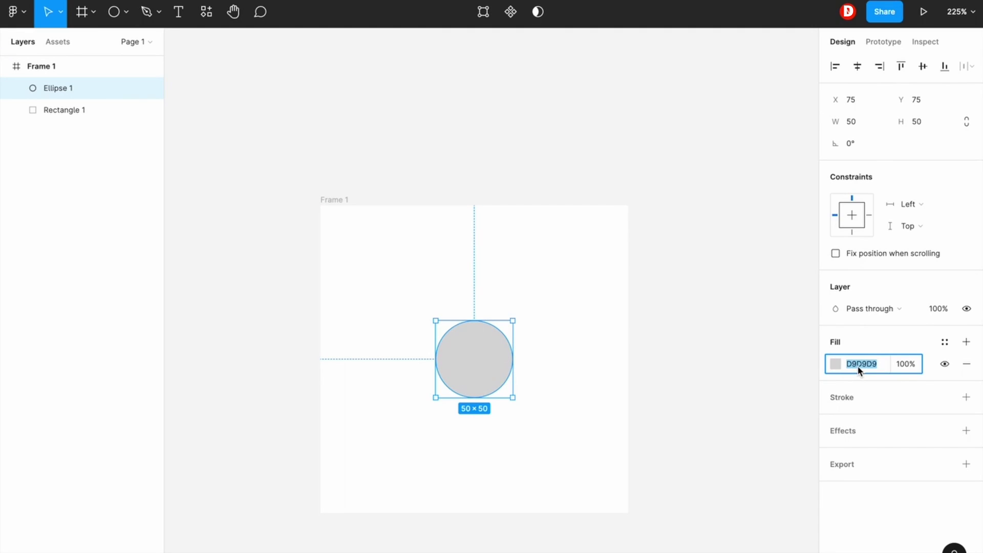
type("7230FF")
key("Return")
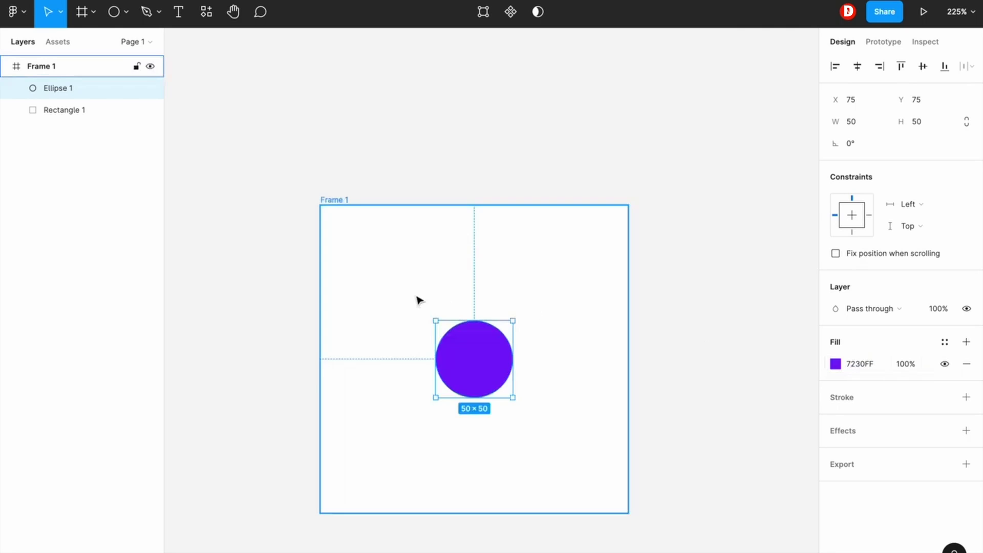
left_click(373, 336)
left_click(481, 373)
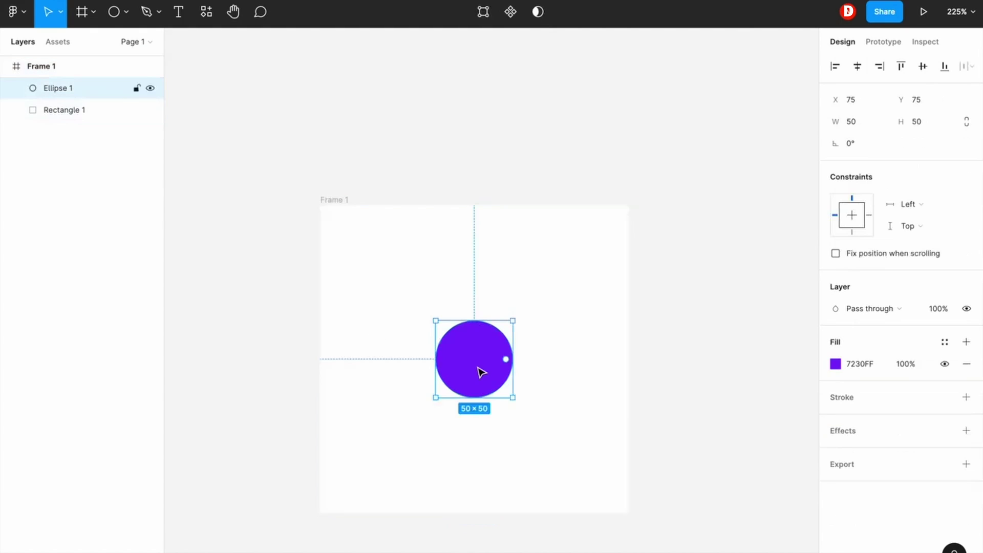
key("ctrl+d")
key("ctrl+d")
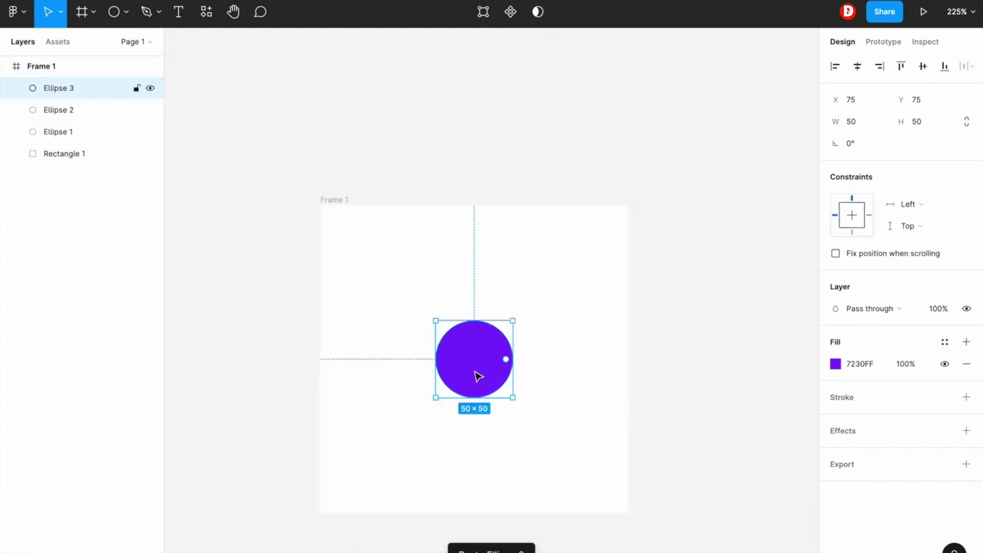
- Rename the three ellipse layers A, B and C
double_click(70, 94)
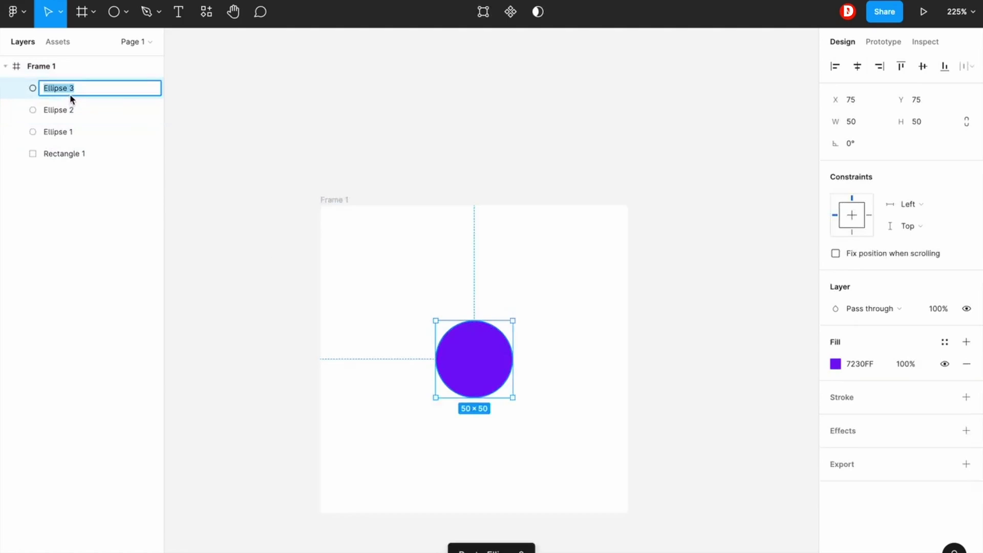
type("A")
left_click(81, 117)
double_click(81, 116)
type("B")
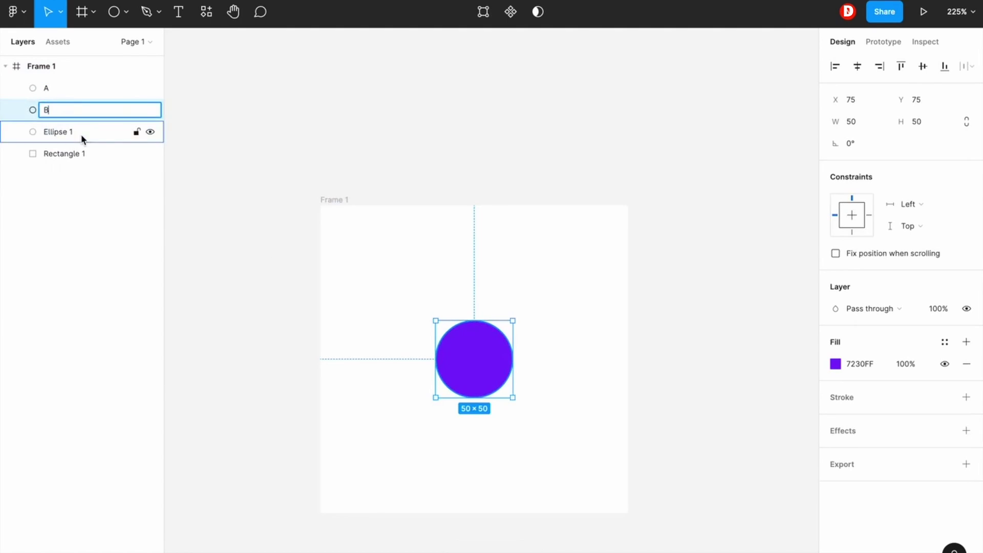
double_click(81, 134)
type("C")
left_click(213, 264)
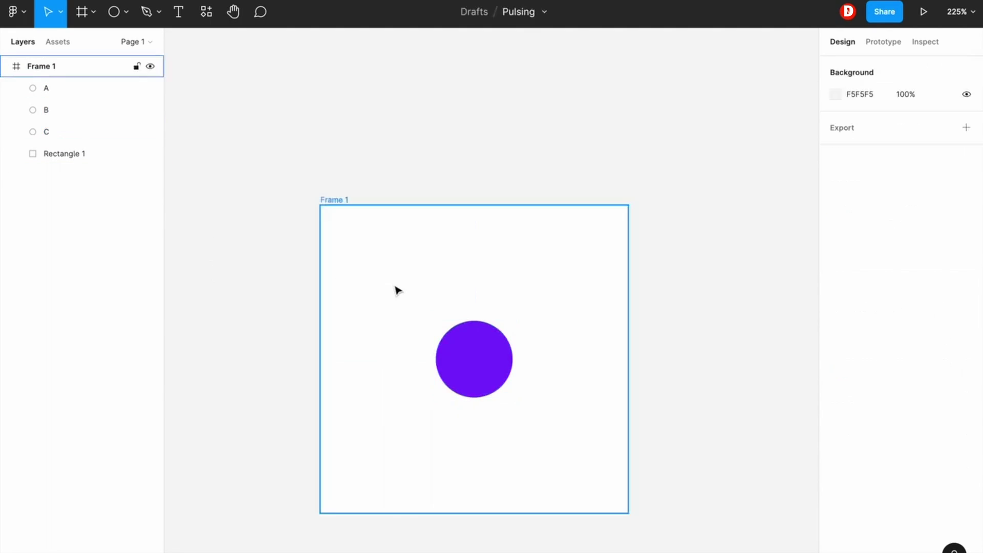
- Duplicate Frame 1 with its circles as Frame 2
left_click_drag(270, 167, 655, 545)
scroll(655, 546, "down", 5)
scroll(655, 545, "right", 5)
scroll(655, 546, "down", 2)
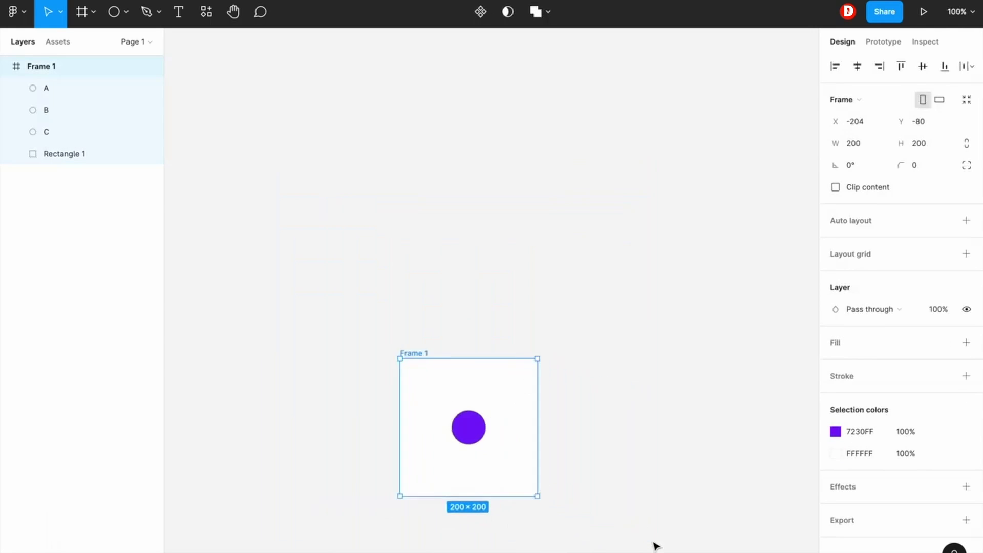
key("ctrl+d")
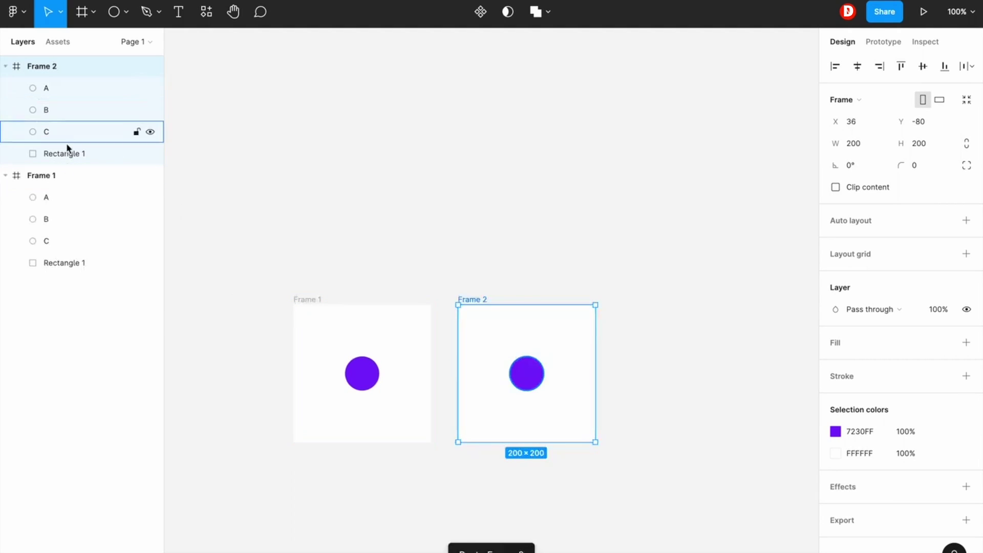
- Resize circle B in Frame 2 to 125×125 and centre it
left_click(527, 373)
scroll(525, 373, "up", 3)
scroll(521, 371, "up", 1)
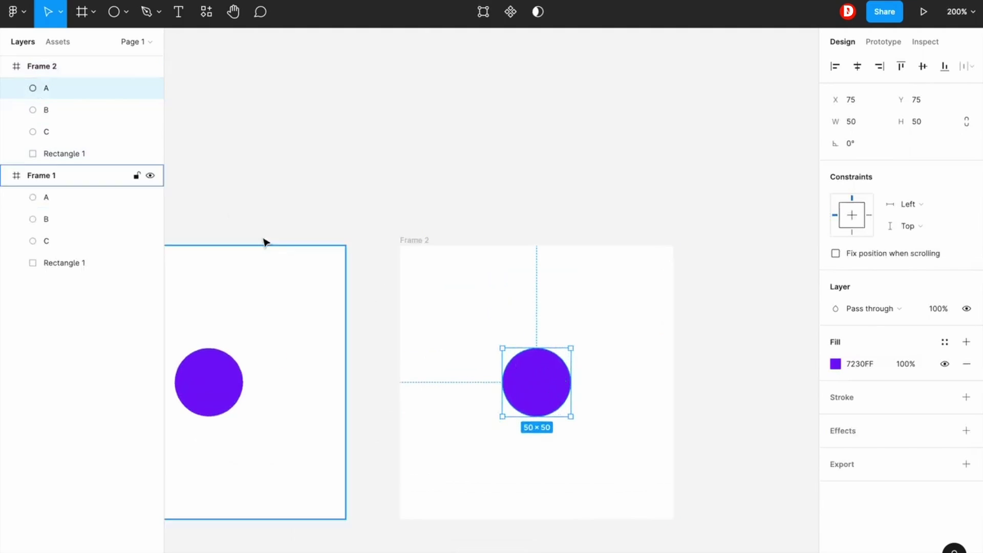
left_click(89, 117)
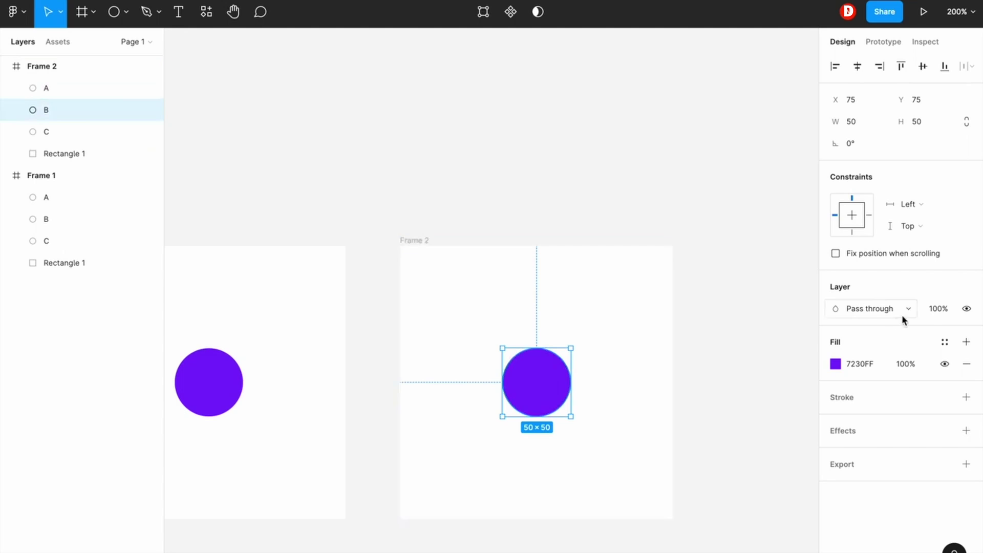
left_click(861, 126)
type("125")
left_click(922, 121)
type("12")
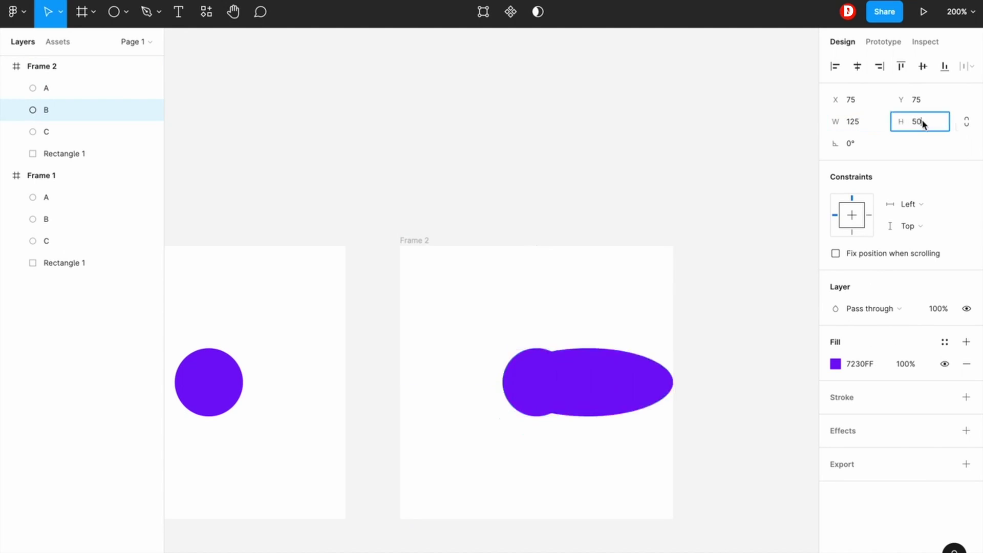
type("5")
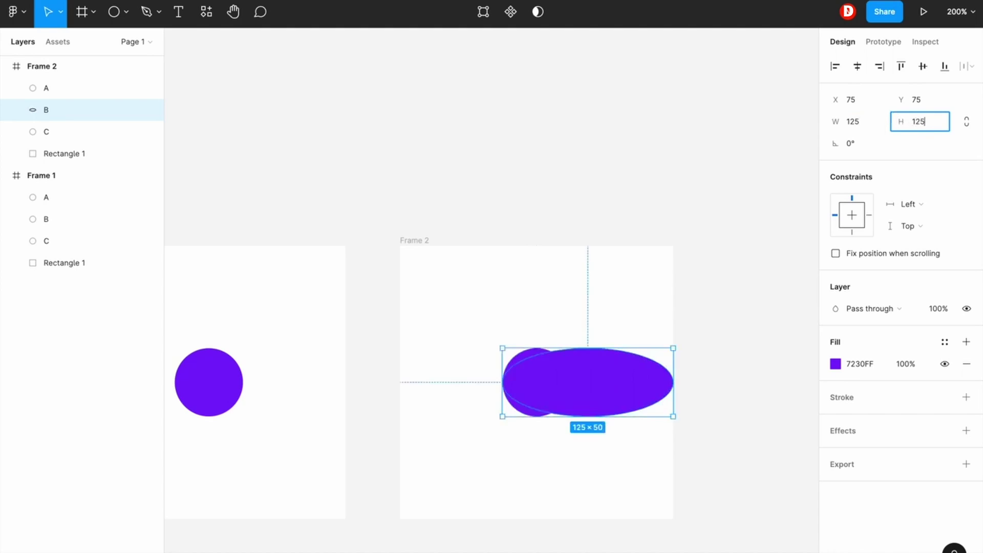
key("Return")
left_click_drag(634, 441, 580, 385)
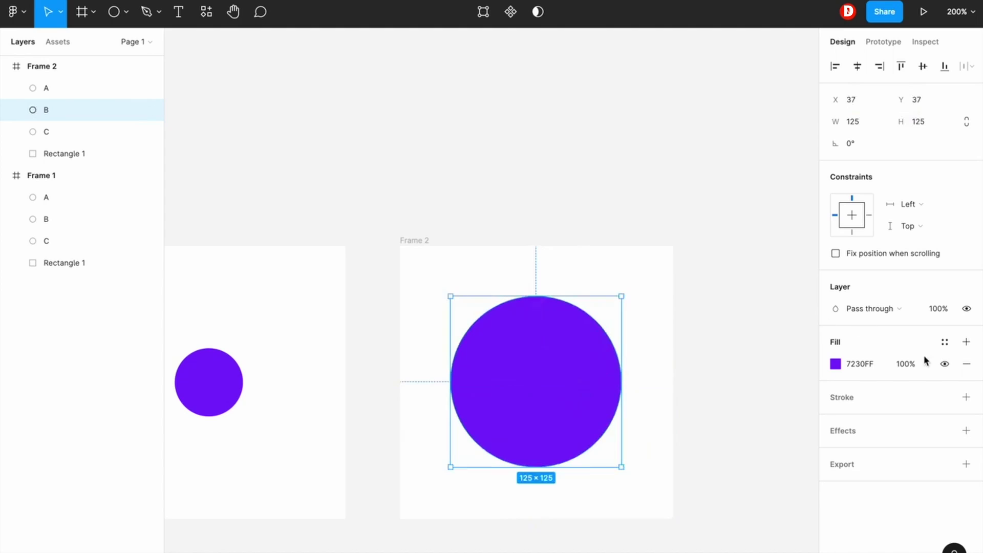
- Set circle B's fill opacity to 15% and fit all frames in view
left_click(908, 363)
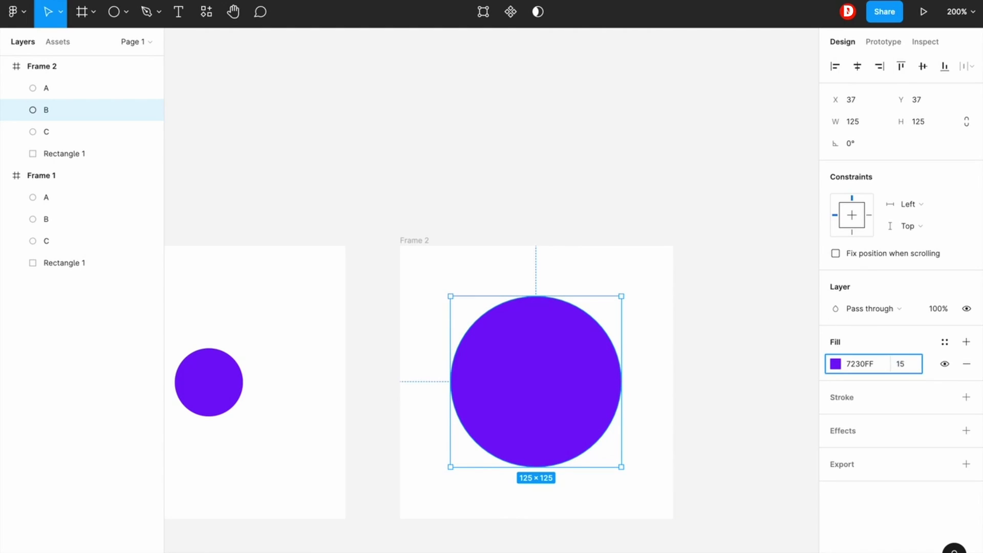
type("15")
key("Return")
left_click(456, 176)
key("shift+1")
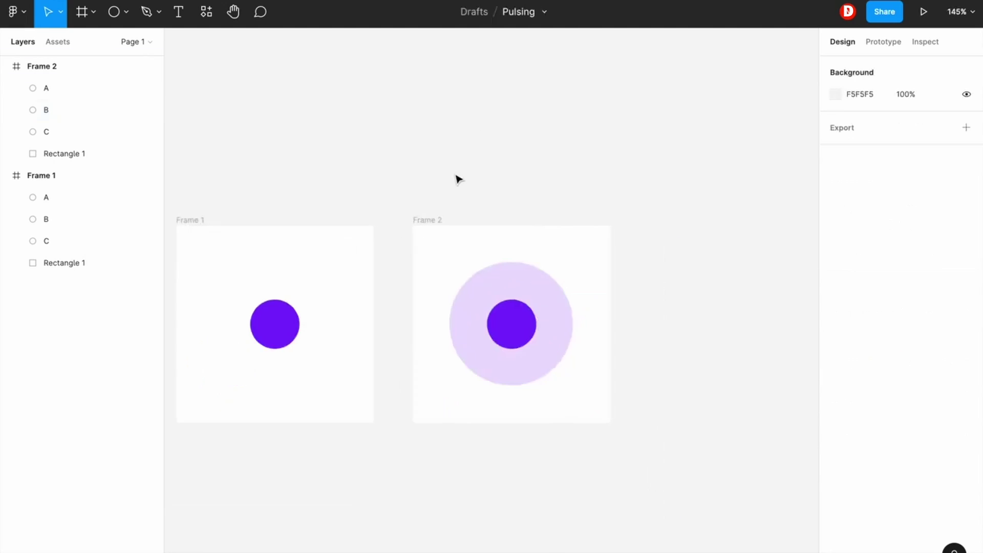
scroll(456, 177, "down", 2)
left_click(324, 211)
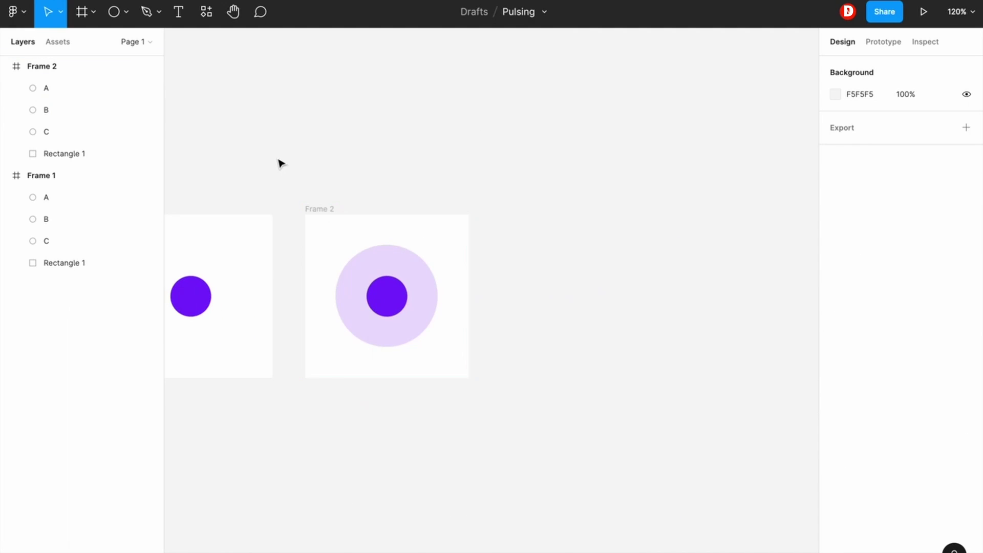
left_click_drag(278, 160, 562, 437)
- Duplicate Frame 2 as Frame 3 and enlarge its circle B to 200×200, filling the frame
key("ctrl+d")
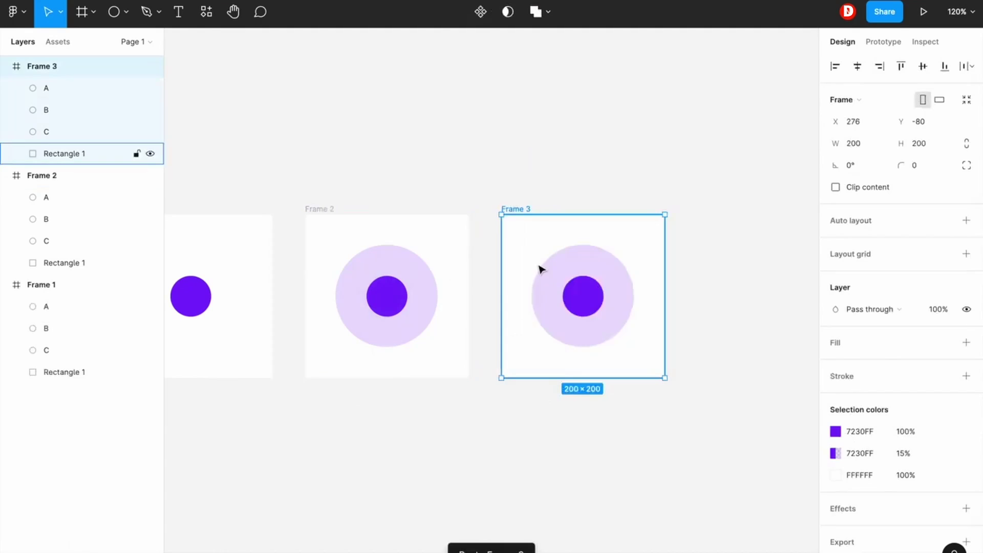
mouse_move(540, 268)
left_mouse_down()
mouse_move(579, 268)
mouse_move(543, 267)
left_mouse_up()
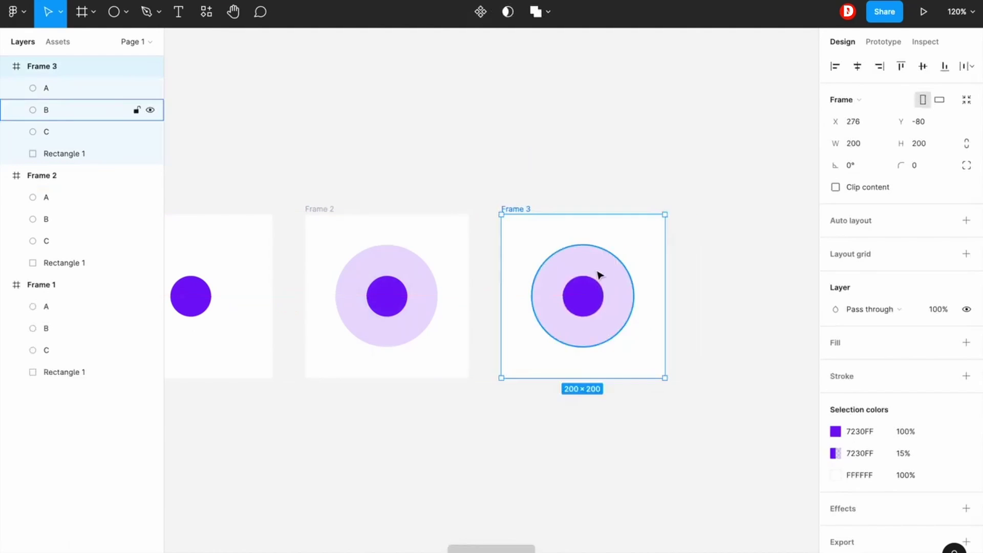
left_click(598, 275)
scroll(596, 275, "up", 5)
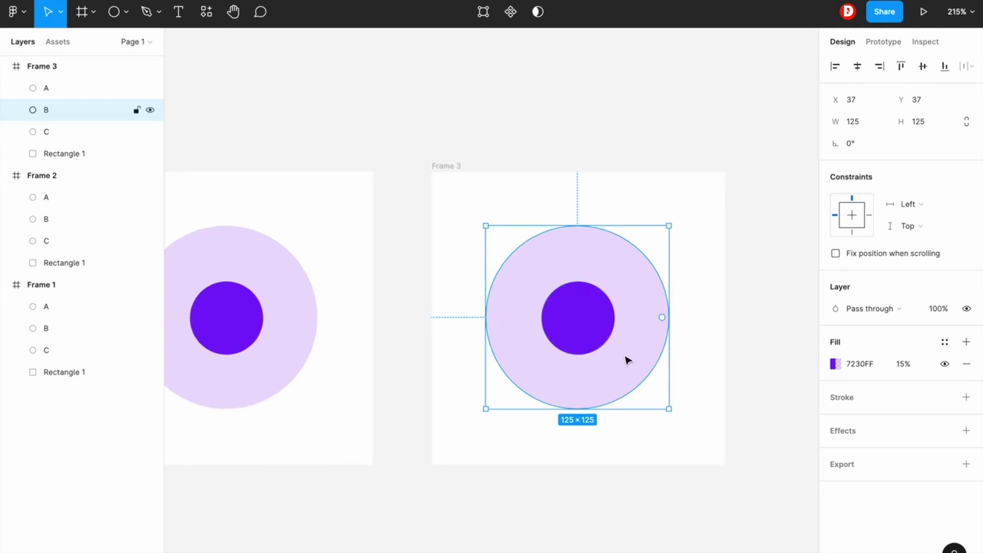
left_click(869, 122)
type("200")
key("Tab")
type("200")
key("Return")
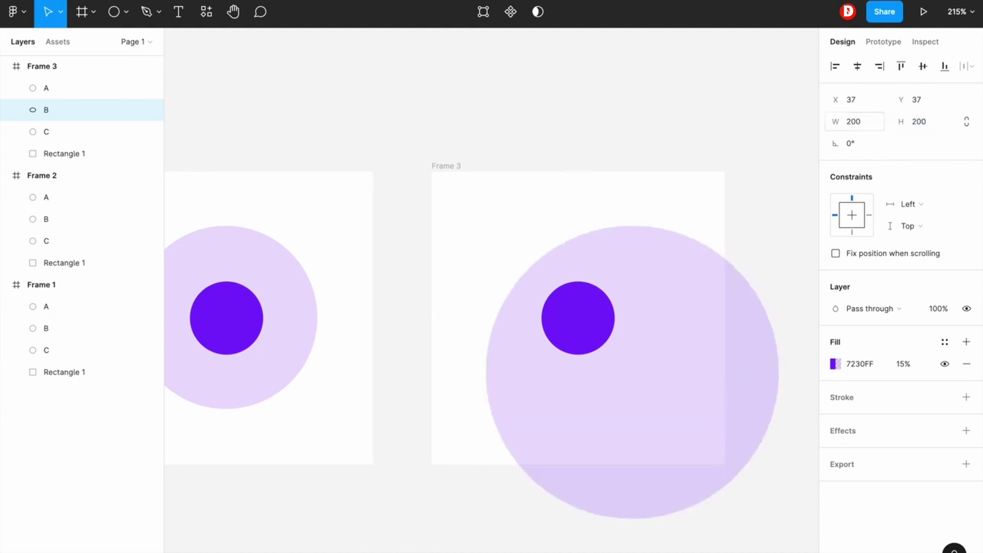
left_click_drag(683, 283, 629, 233)
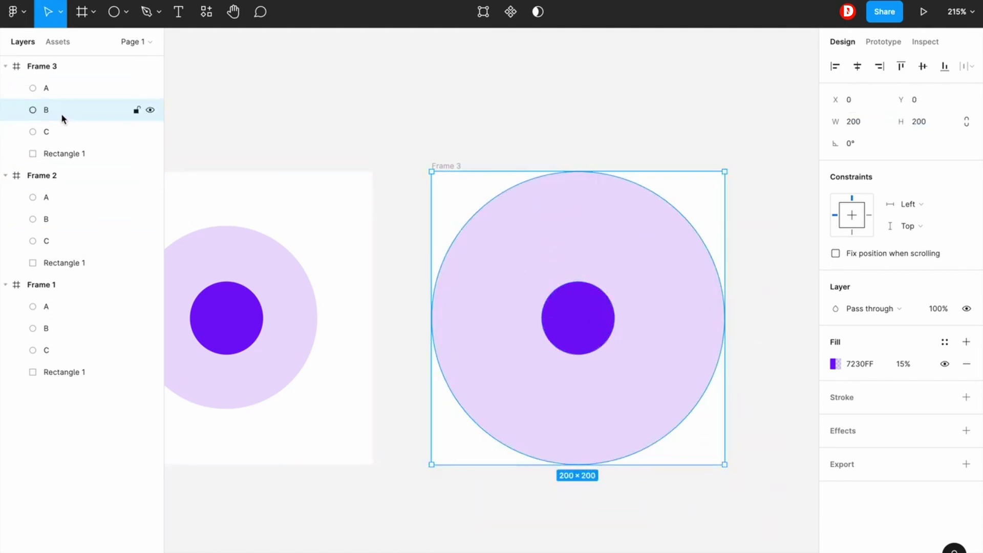
- Make circle C a centred 125×125 circle with 5% fill opacity
left_click(64, 132)
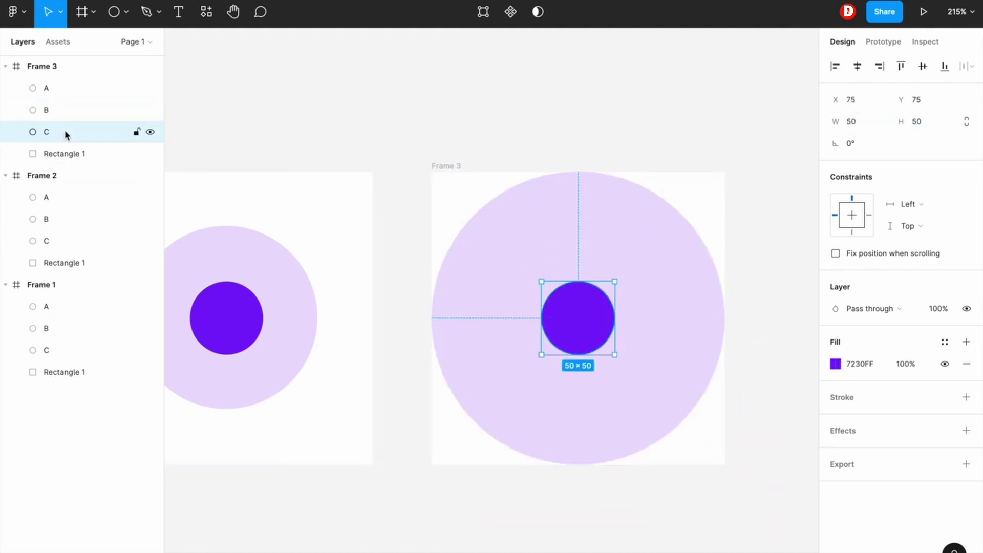
left_click(866, 121)
type("12")
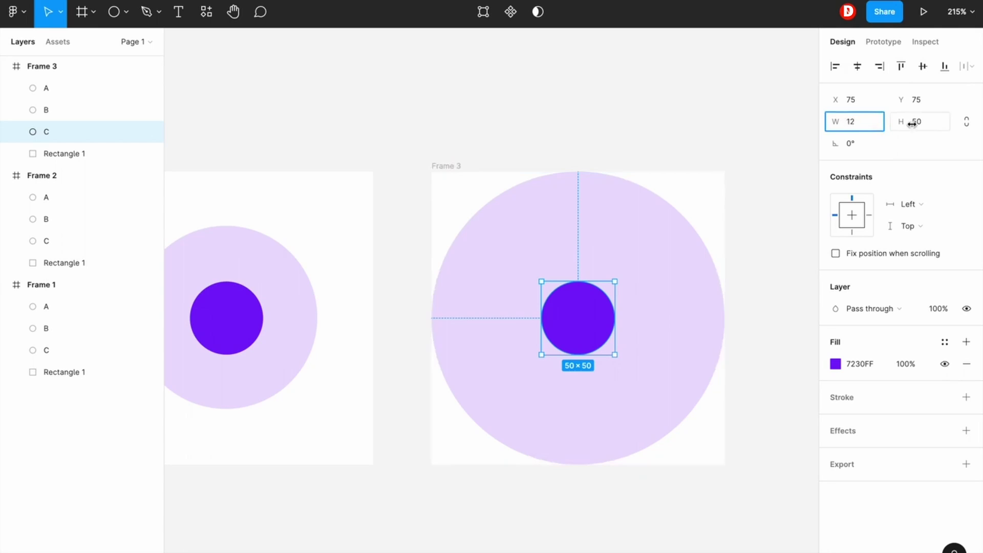
type("5")
left_click(925, 122)
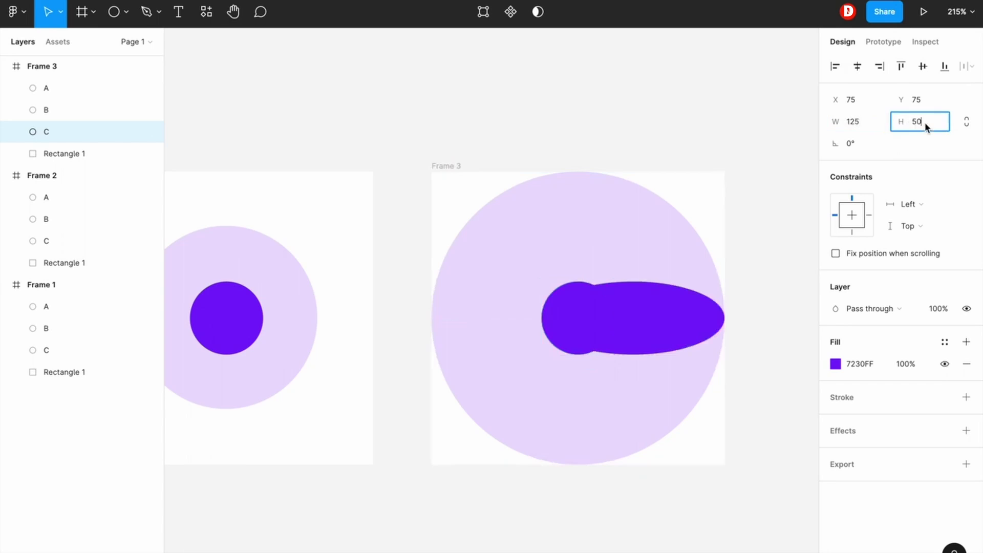
type("125")
key("Return")
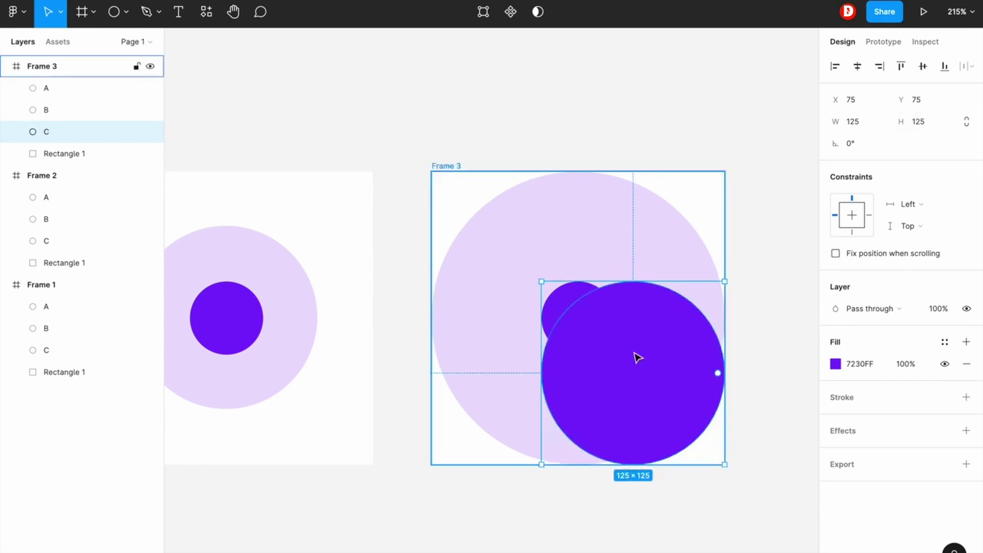
mouse_move(636, 358)
left_mouse_down()
mouse_move(577, 310)
mouse_move(586, 305)
left_mouse_up()
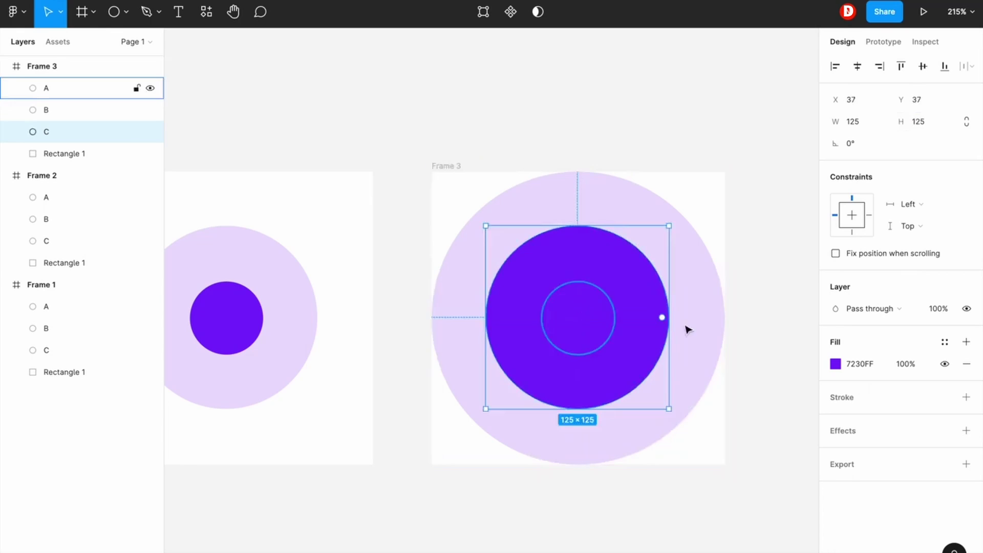
left_click(905, 367)
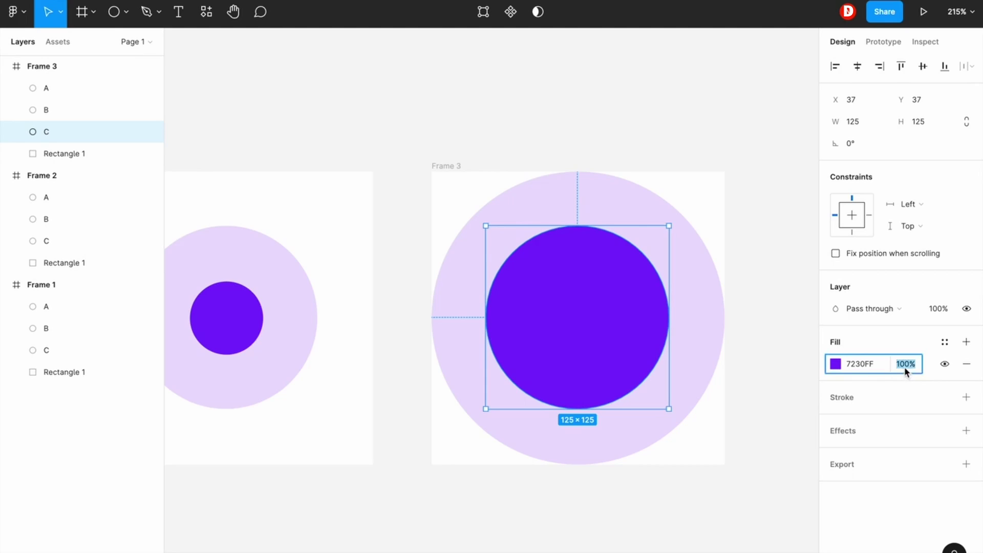
type("5")
key("Return")
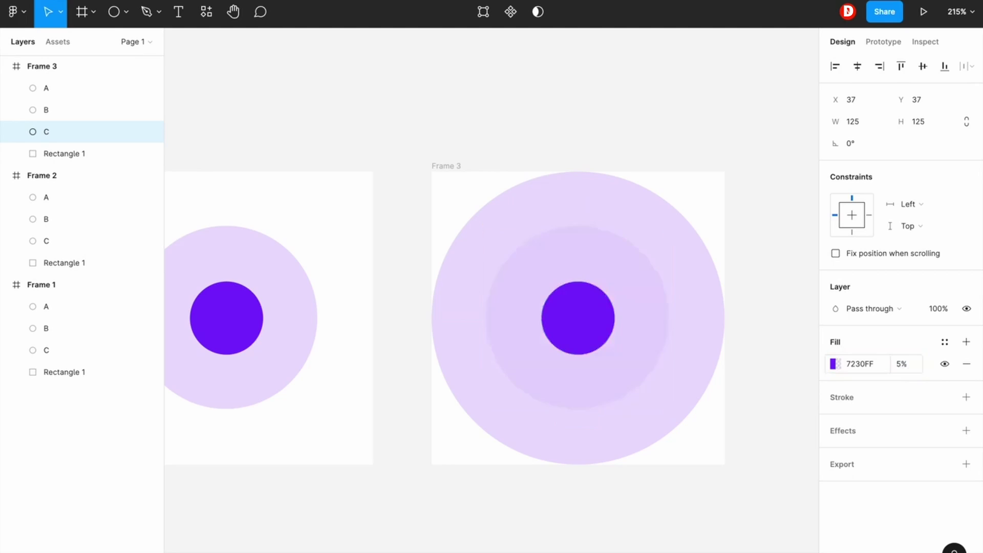
left_click(446, 470)
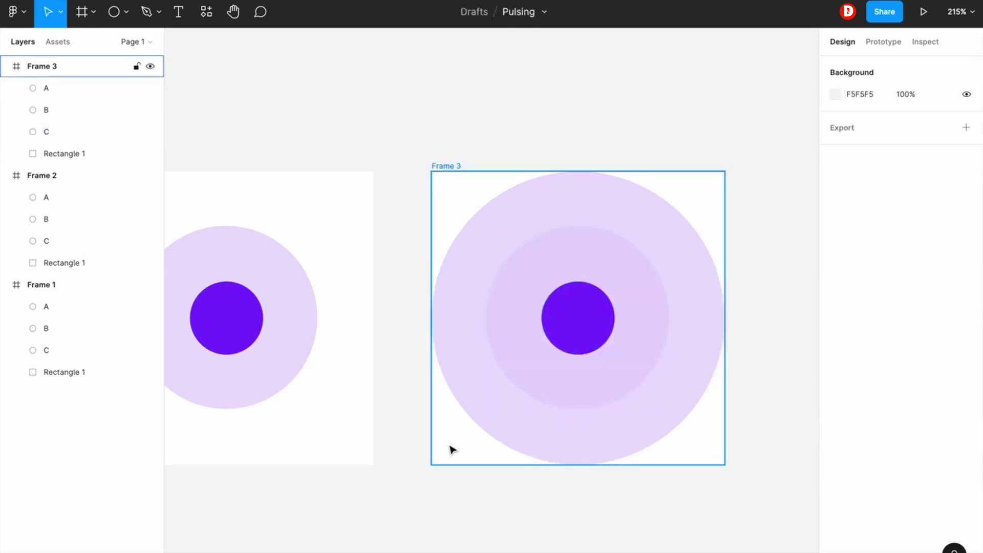
scroll(450, 448, "down", 5)
- Duplicate Frame 3 as Frame 4, placed to its right
scroll(468, 452, "up", 3)
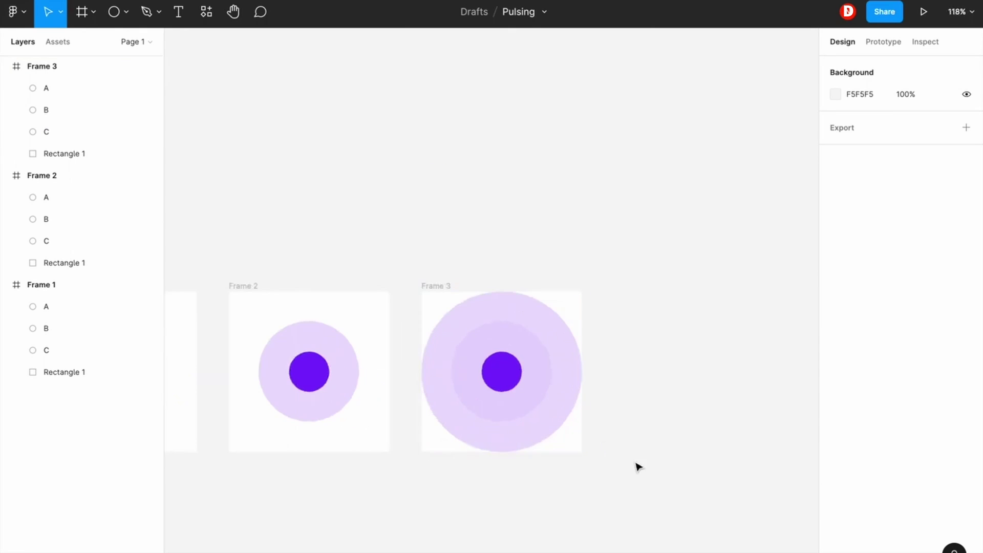
left_click_drag(617, 494, 413, 238)
key("ctrl+d")
mouse_move(669, 354)
left_mouse_down()
mouse_move(687, 351)
mouse_move(654, 354)
left_mouse_up()
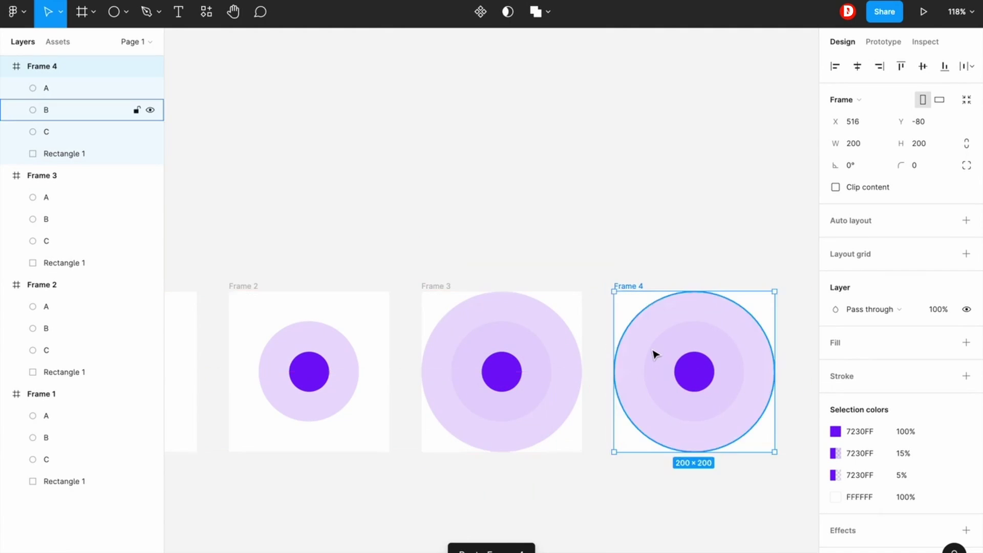
scroll(692, 373, "up", 5)
left_click(646, 330)
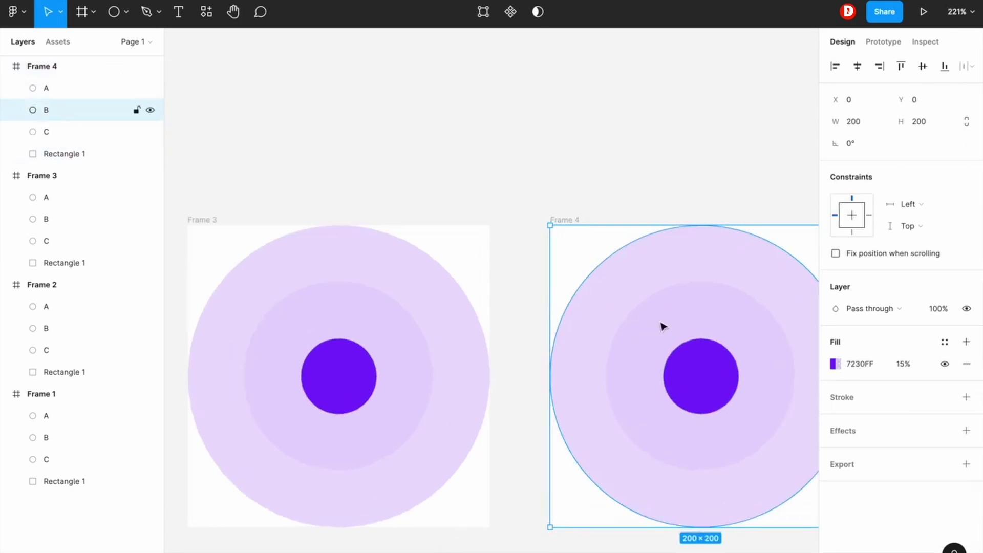
double_click(672, 324)
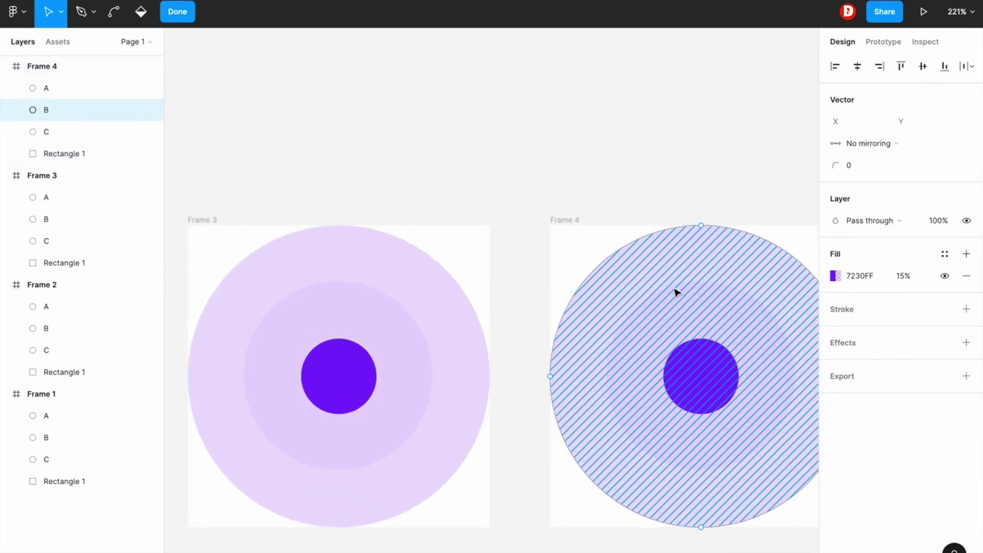
key("Escape")
scroll(687, 288, "right", 5)
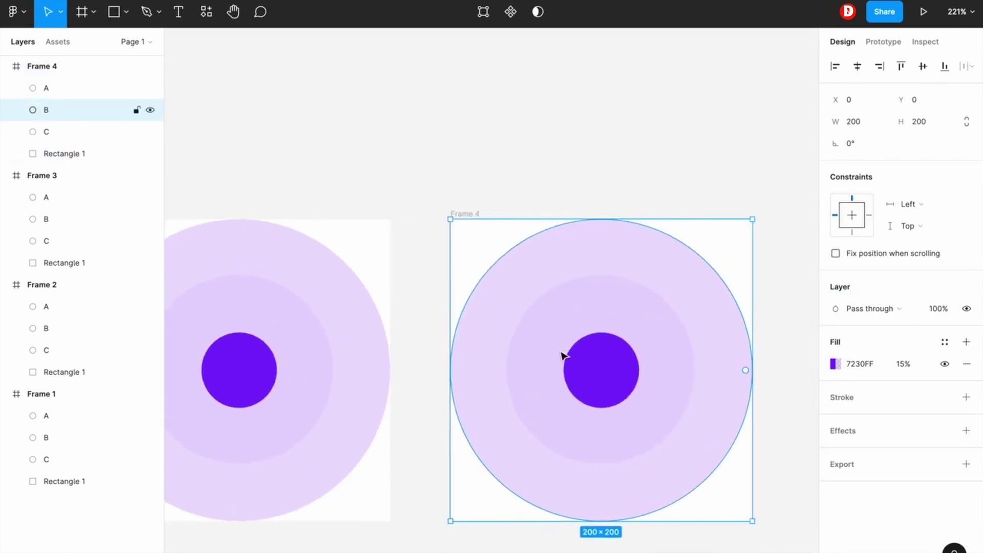
- Enlarge circle C in Frame 4 to 200×200 and centre it
left_click(72, 132)
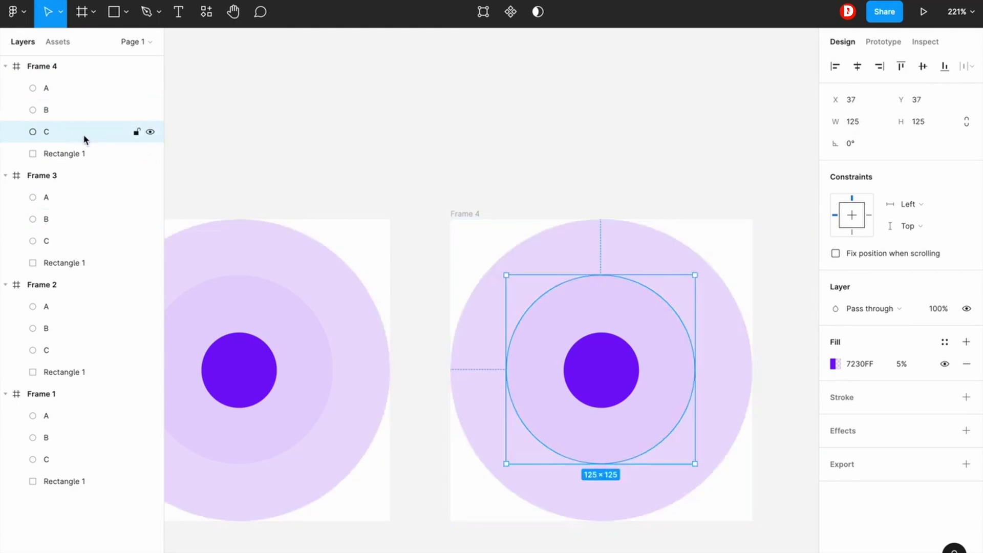
left_click(873, 125)
type("200")
key("Tab")
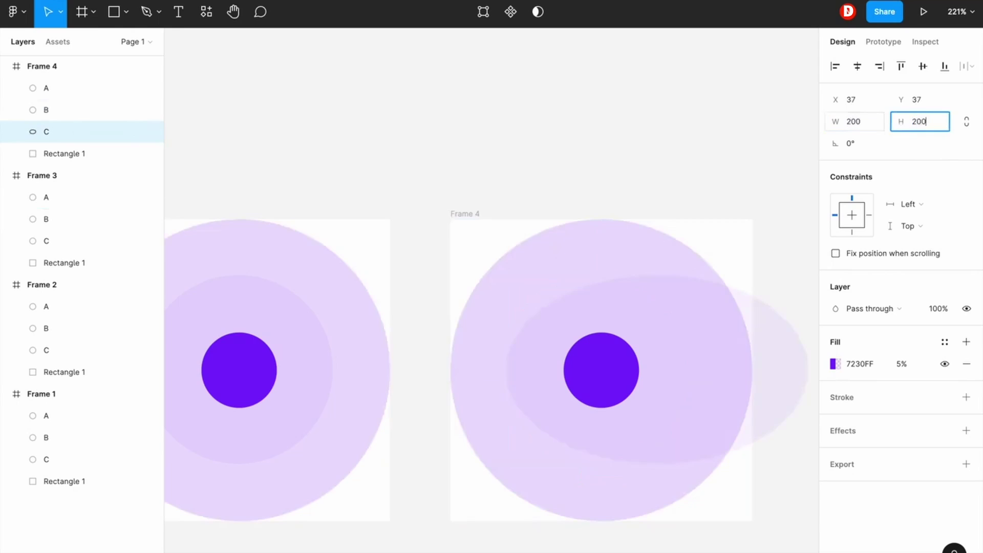
key("Return")
left_click_drag(741, 347, 672, 316)
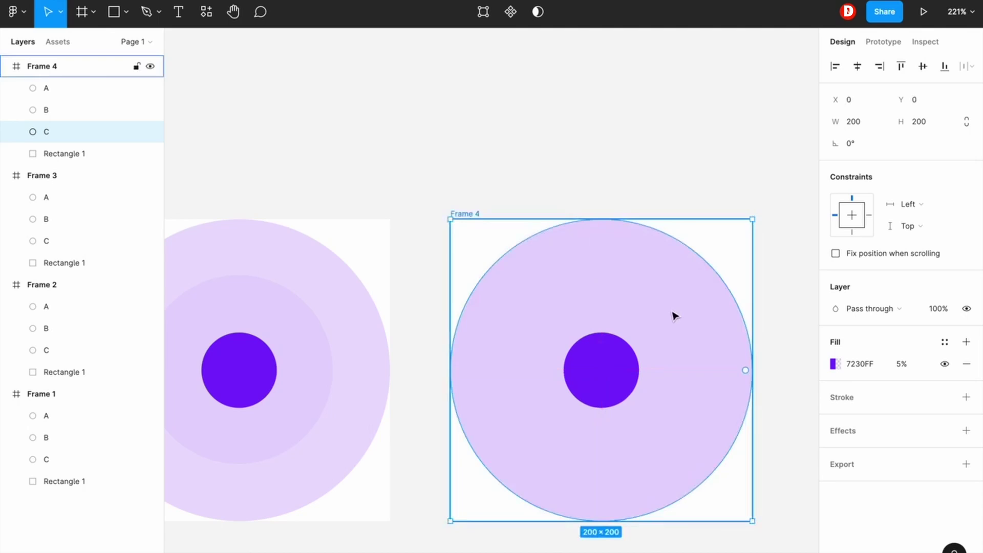
- Hide layer B in Frame 4 from the Layers panel
left_click(62, 116)
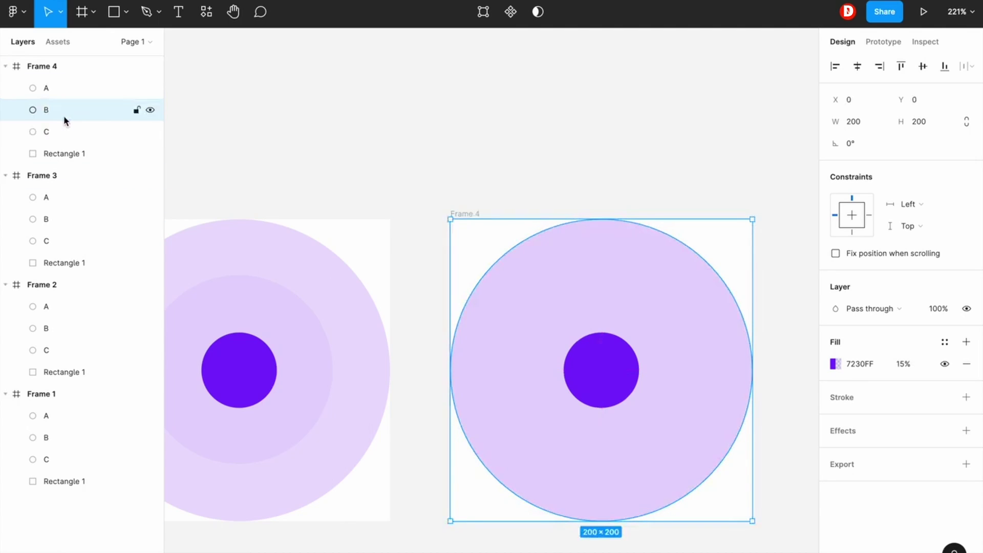
left_click(150, 110)
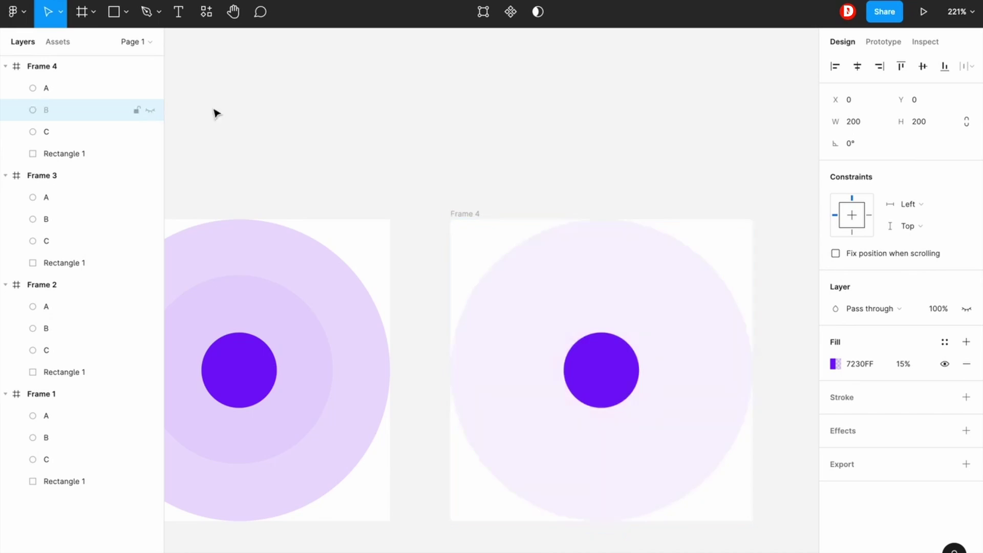
left_click(266, 125)
scroll(328, 186, "down", 10)
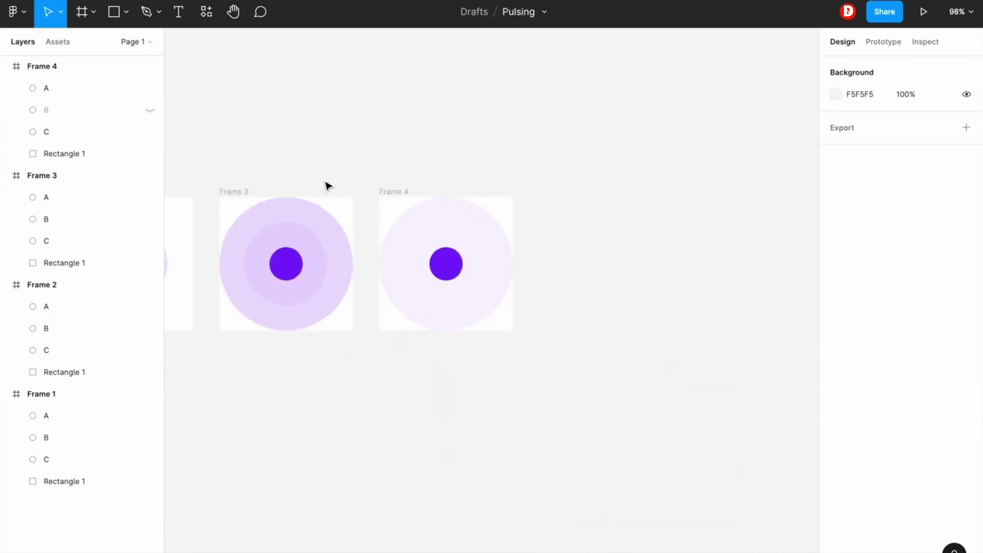
scroll(405, 195, "up", 3)
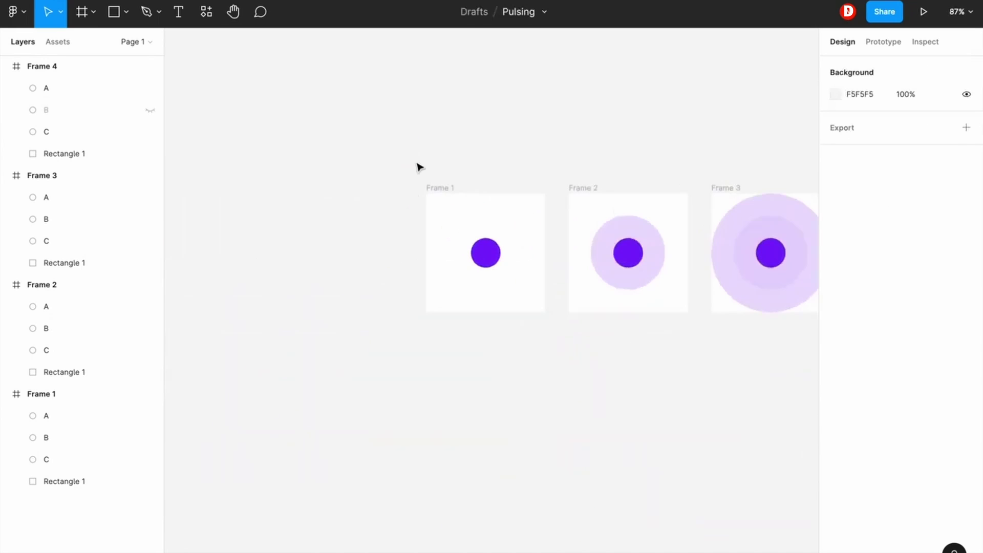
left_click_drag(407, 138, 558, 358)
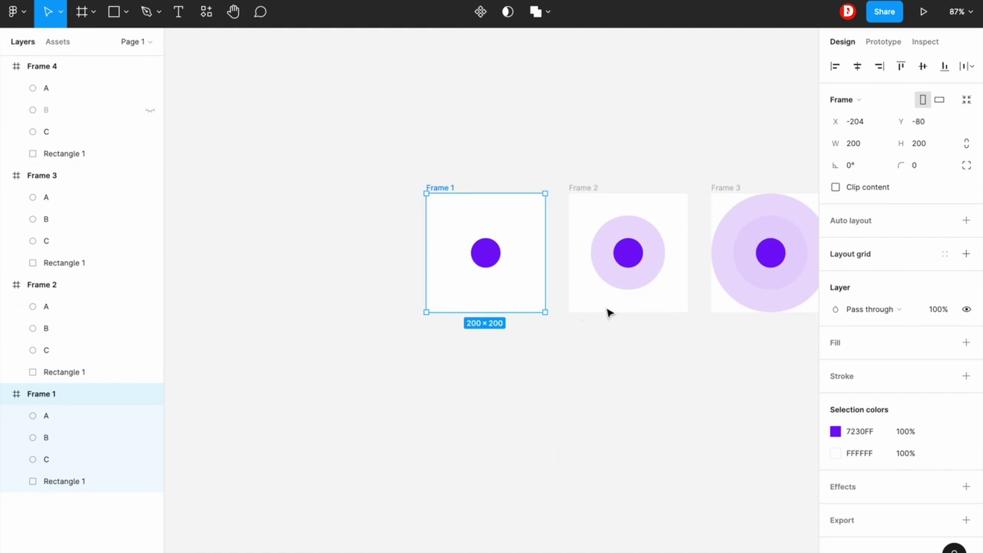
- Make Frames 1–4 into components and combine them as four variants
left_click(564, 416)
key("shift+1")
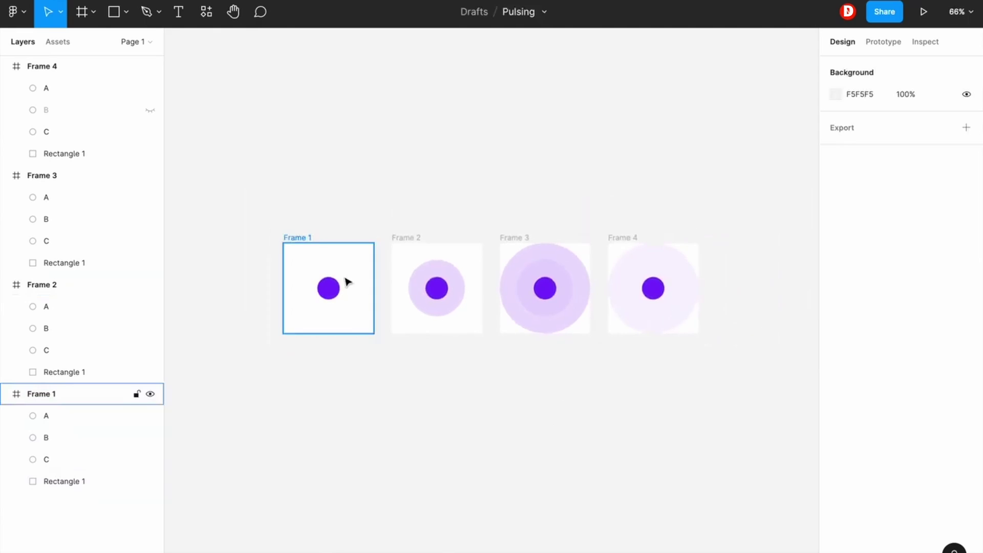
scroll(346, 280, "up", 2)
left_click_drag(225, 127, 818, 413)
left_click(490, 13)
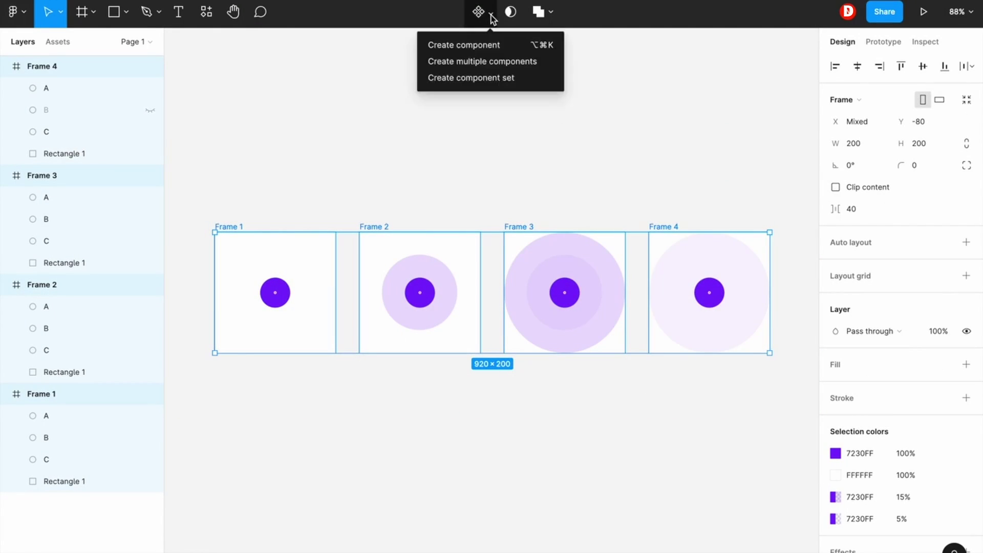
left_click(497, 63)
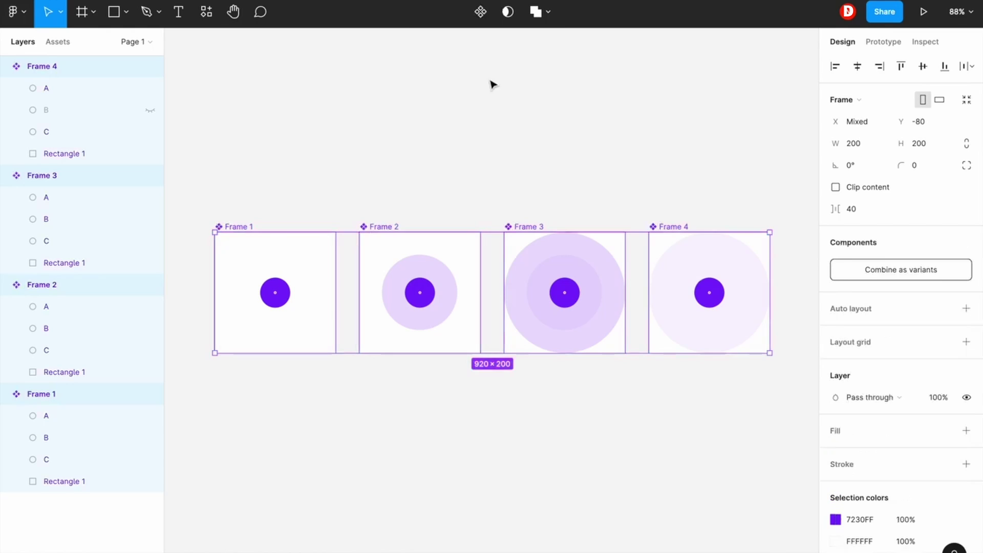
left_click(883, 268)
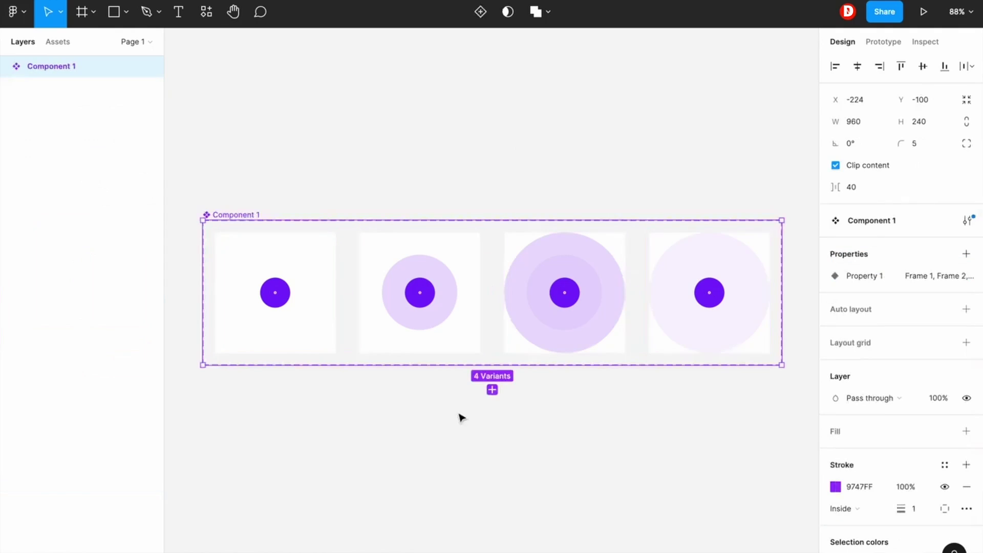
left_click(436, 434)
scroll(330, 336, "up", 5)
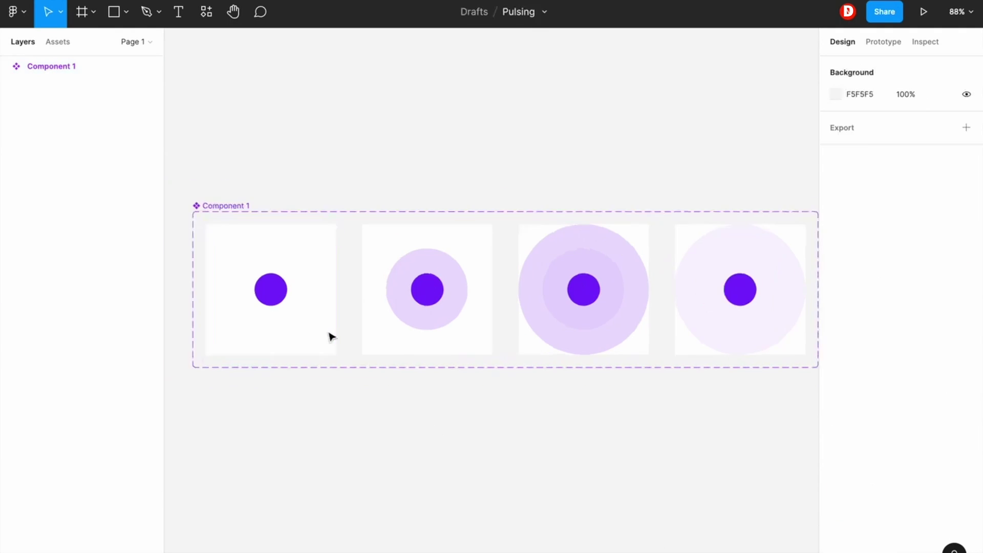
scroll(308, 245, "left", 1)
scroll(308, 245, "down", 3)
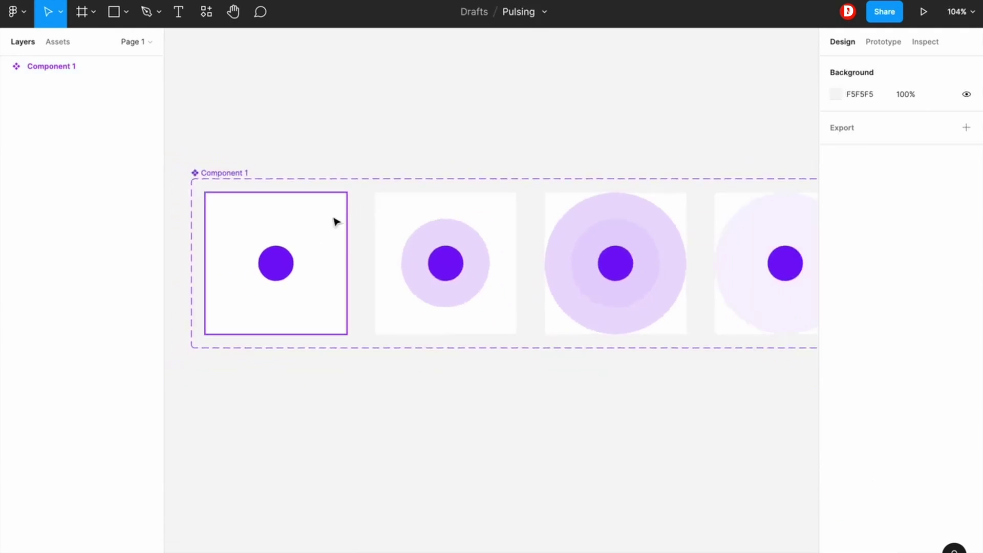
left_click(336, 218)
- Link the Frame 1 variant to Frame 2 with an After delay trigger of 1ms
left_click(879, 41)
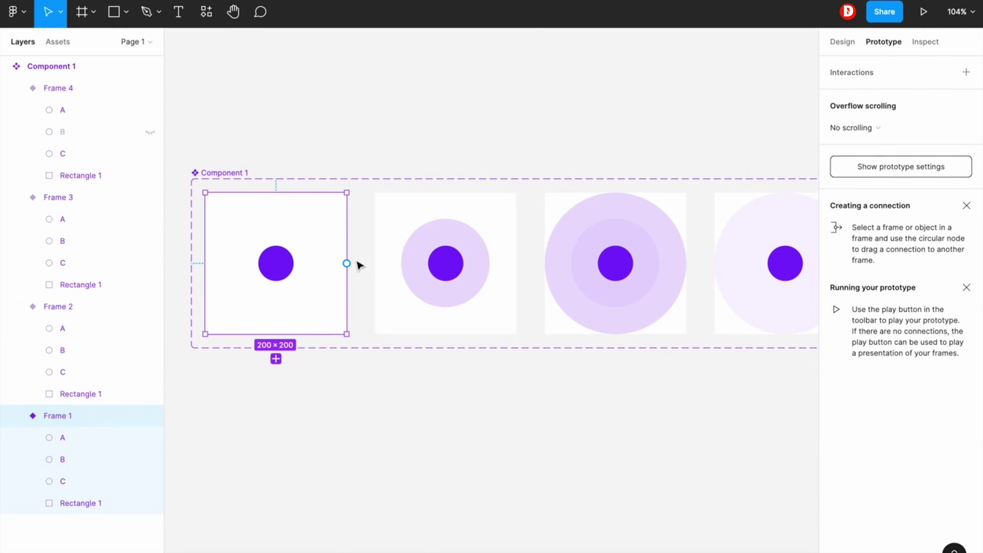
left_click_drag(346, 263, 407, 264)
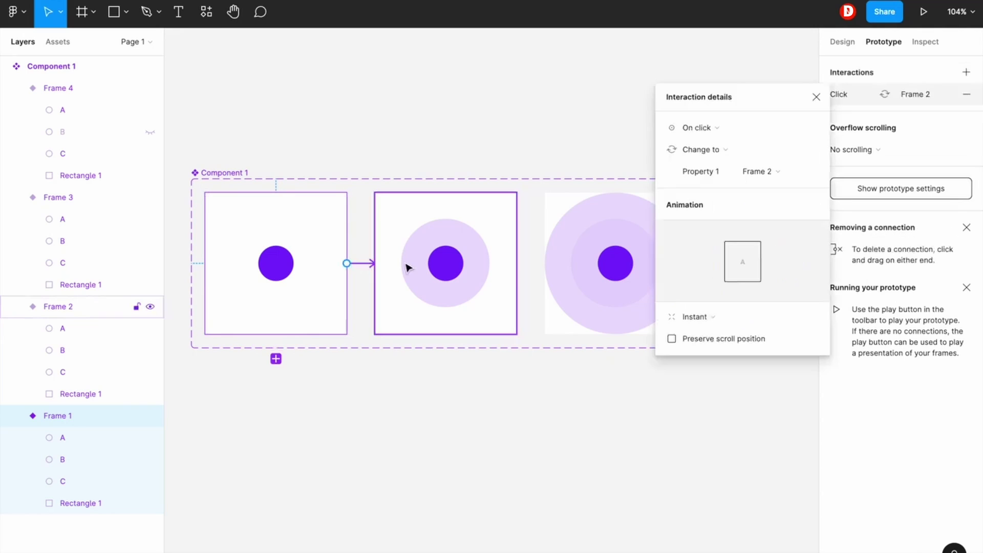
left_click(743, 129)
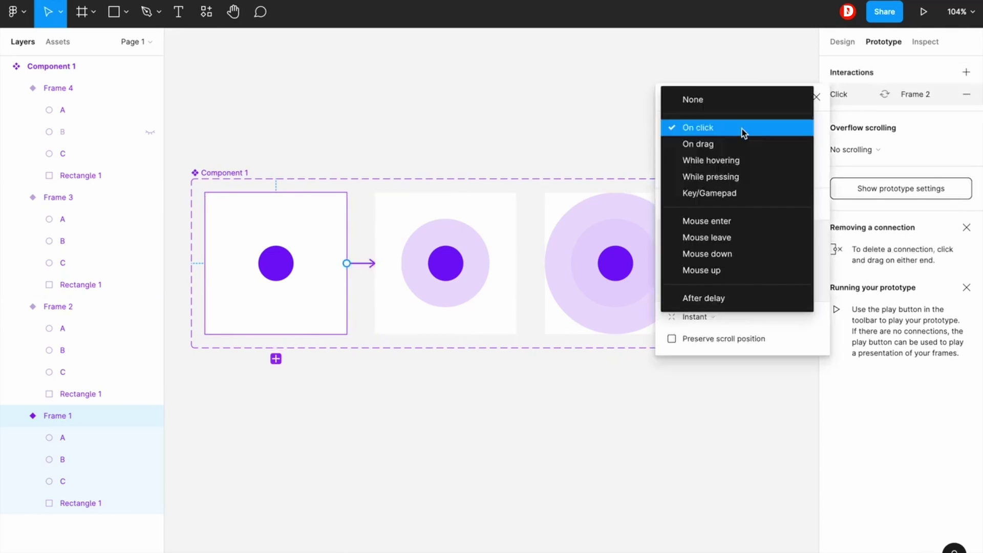
left_click(719, 299)
left_click(773, 132)
type("1")
key("Return")
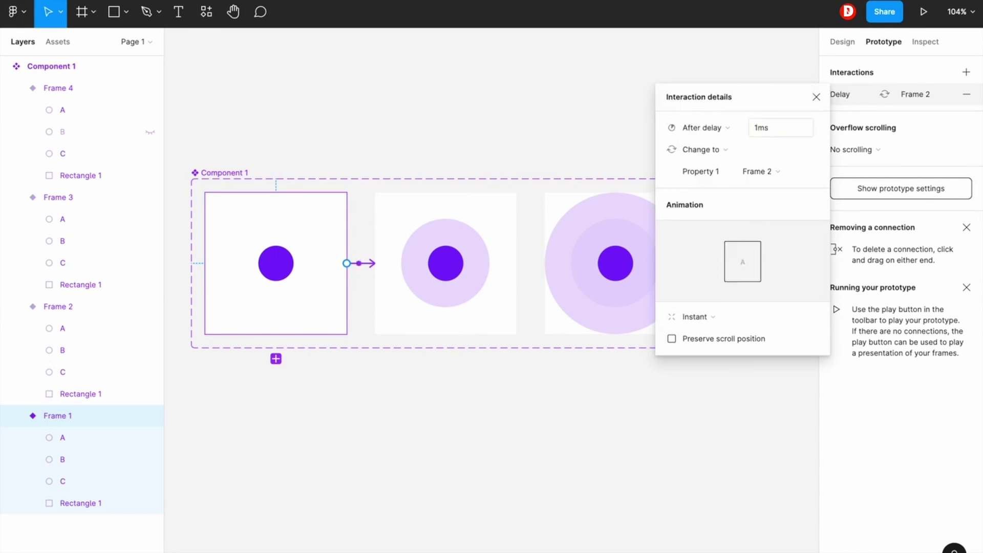
- Set the transition to Smart animate, Ease in and out, 450ms
left_click(722, 316)
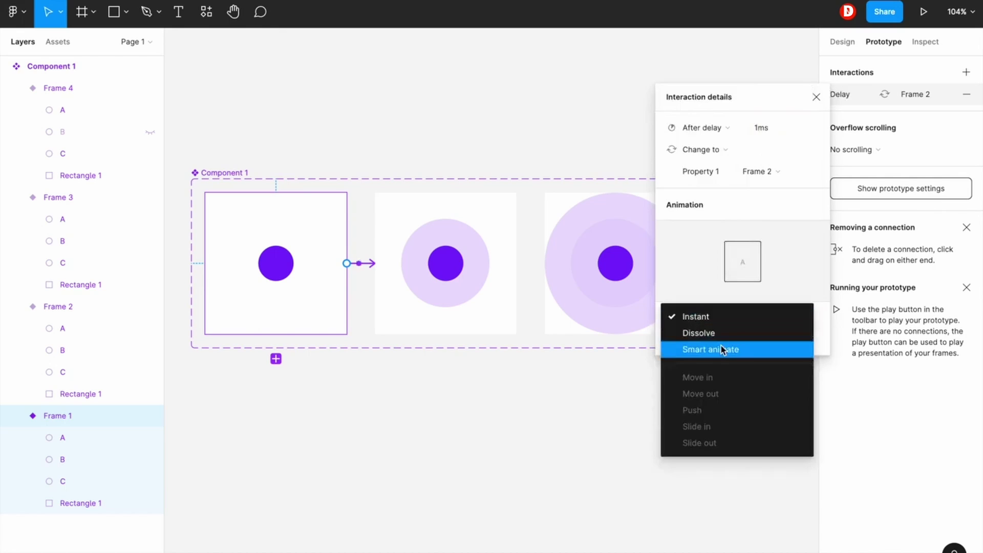
left_click(714, 348)
left_click(719, 342)
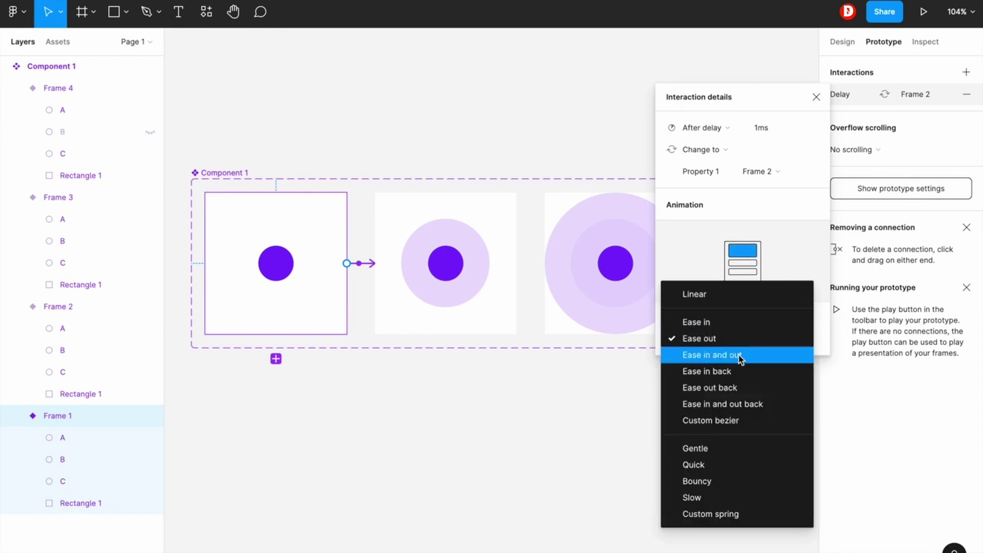
left_click(772, 336)
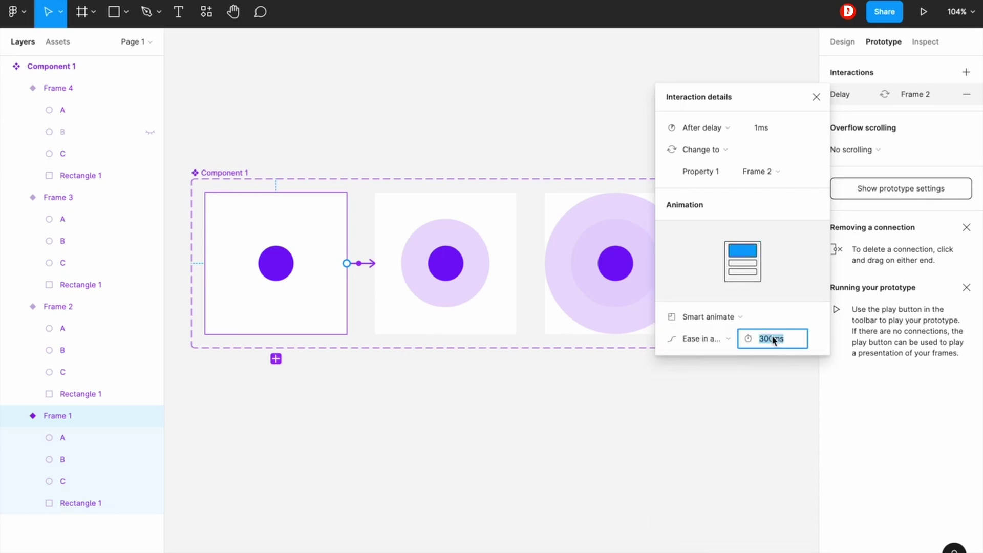
type("450")
key("Return")
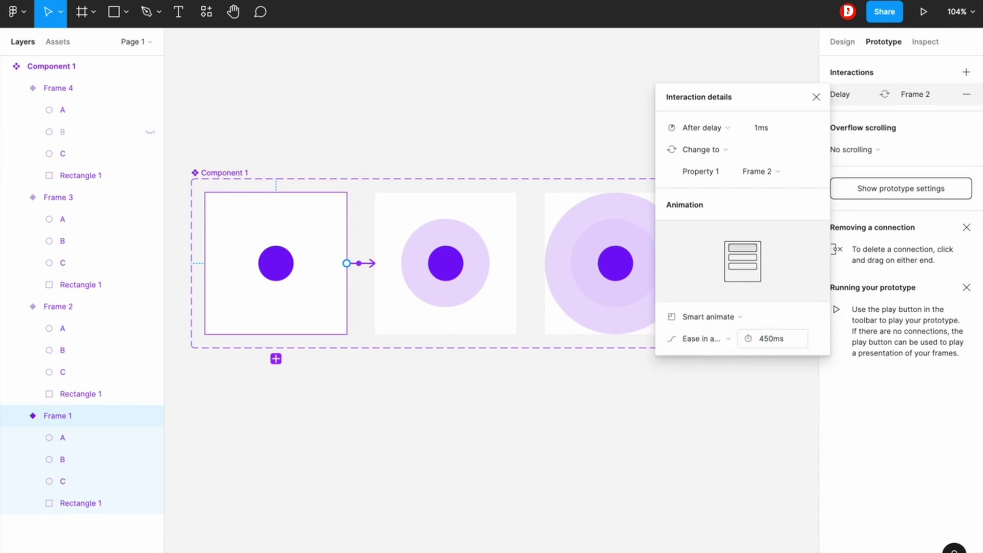
left_click(589, 407)
- Connect the Frame 2 variant to Frame 3, triggered After delay at 1ms
left_click(482, 205)
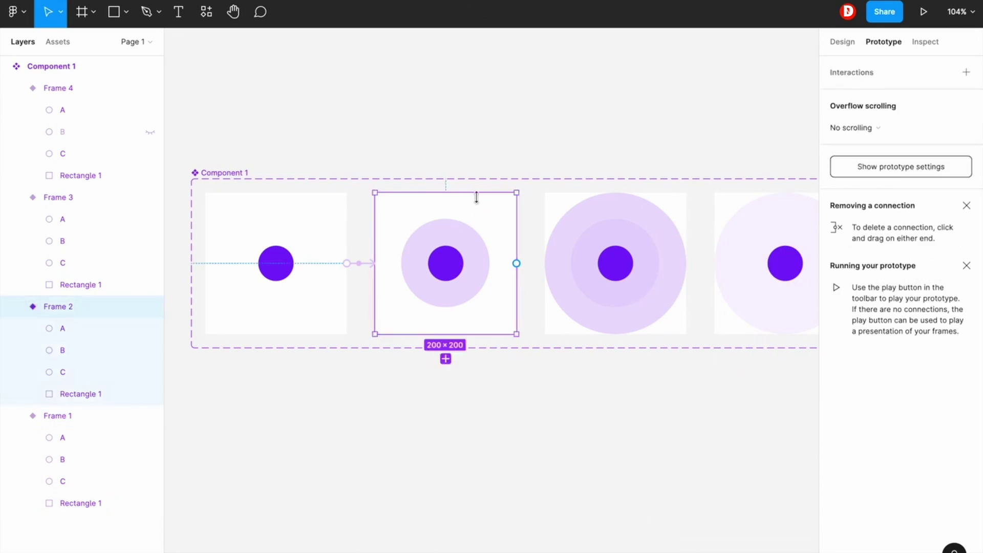
left_click_drag(517, 264, 599, 264)
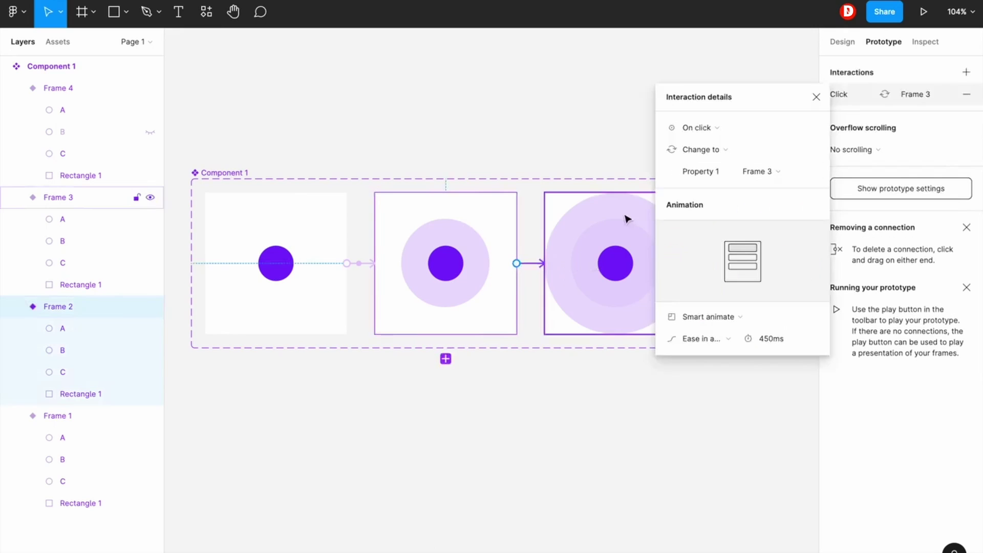
left_click(715, 128)
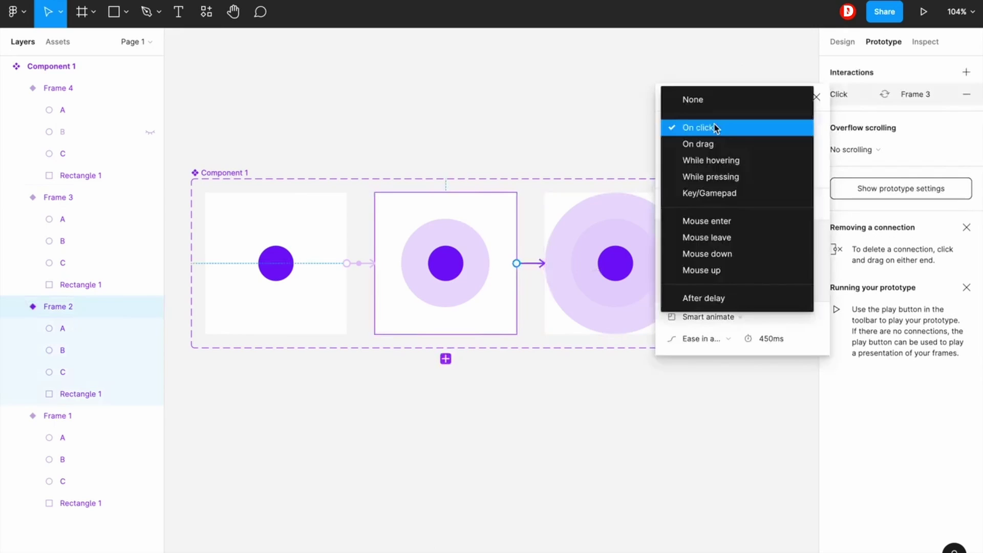
left_click(728, 299)
left_click(779, 127)
type("1")
key("Return")
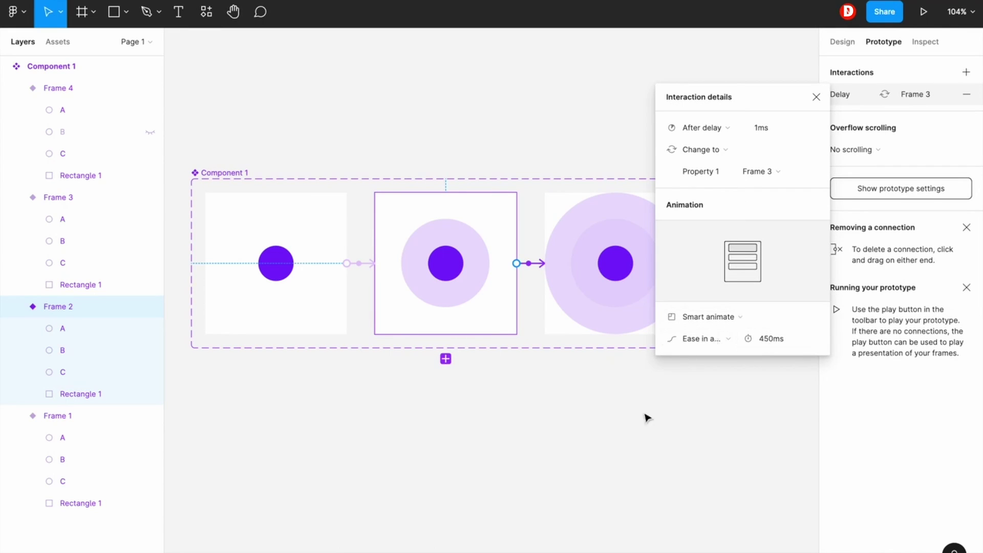
left_click(613, 430)
- Connect Frame 3 to Frame 4 with a 1ms After delay and 100ms smart-animate duration
scroll(613, 430, "right", 5)
left_click(546, 224)
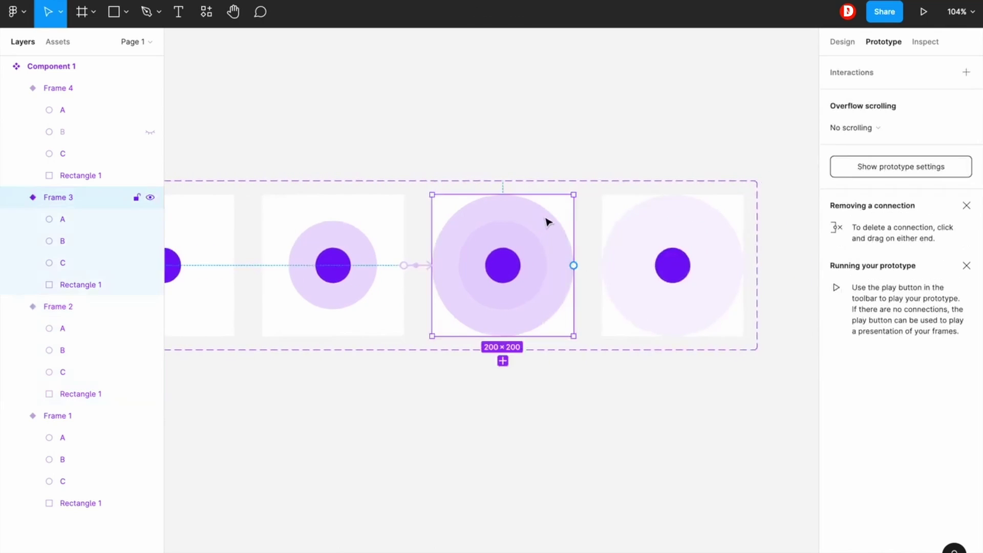
left_click_drag(574, 265, 645, 251)
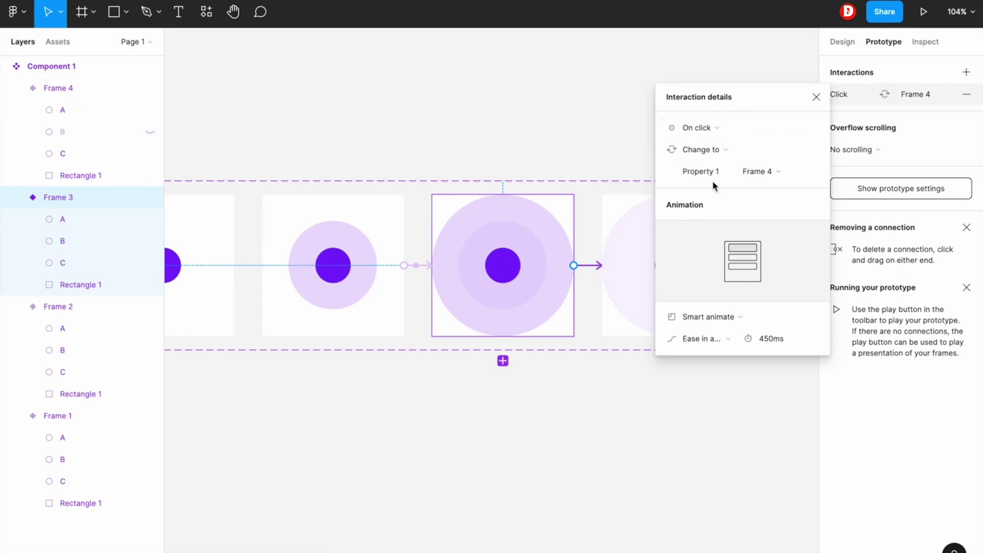
left_click(745, 127)
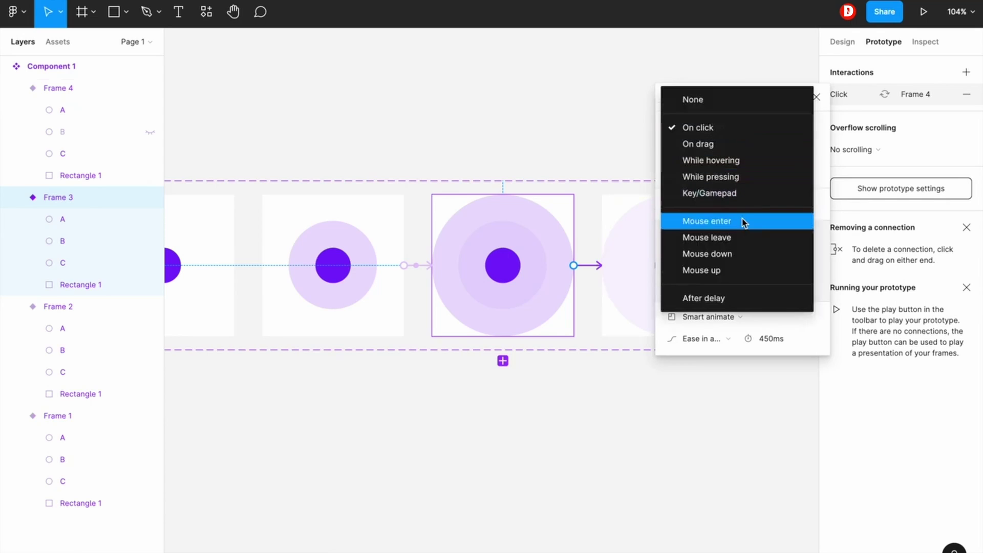
left_click(755, 299)
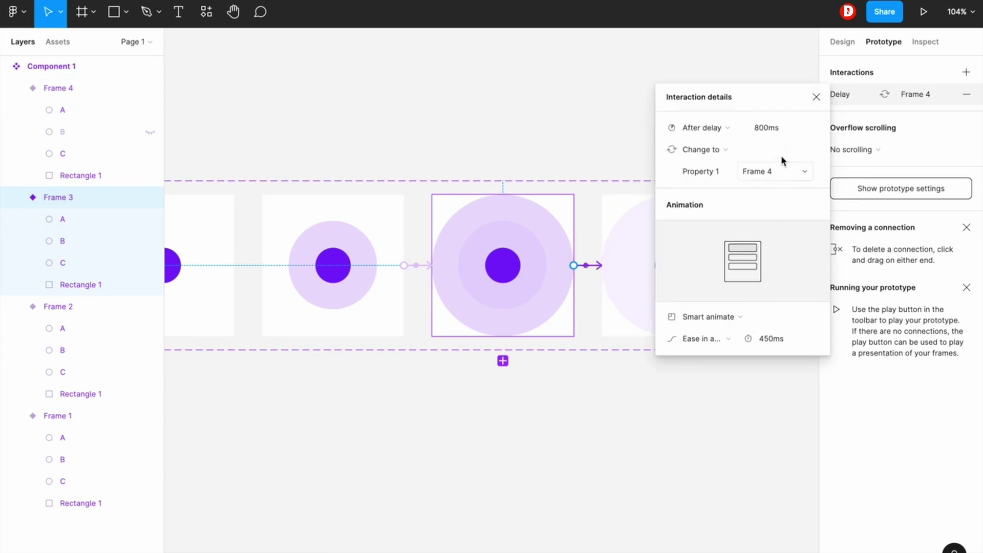
left_click(789, 127)
type("1")
key("Return")
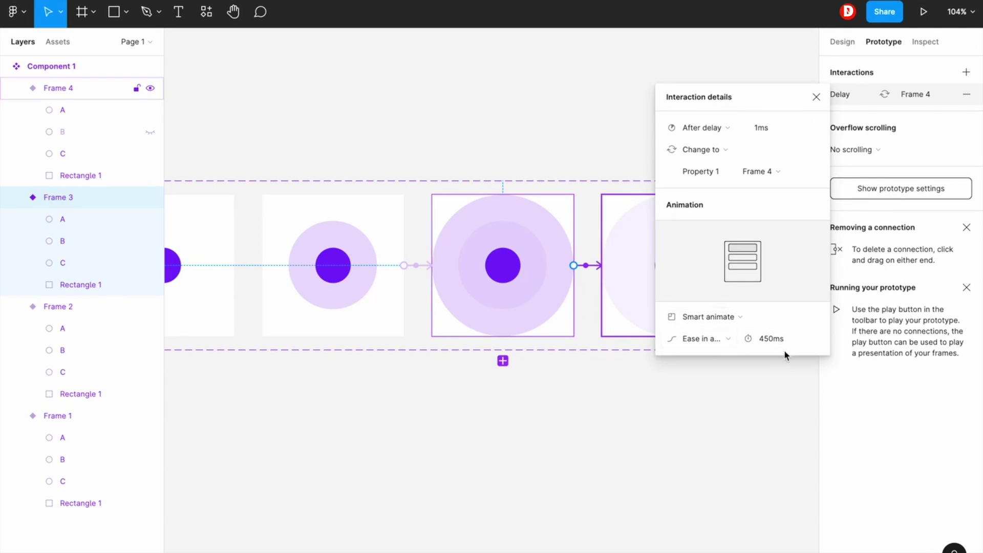
type("100")
key("Return")
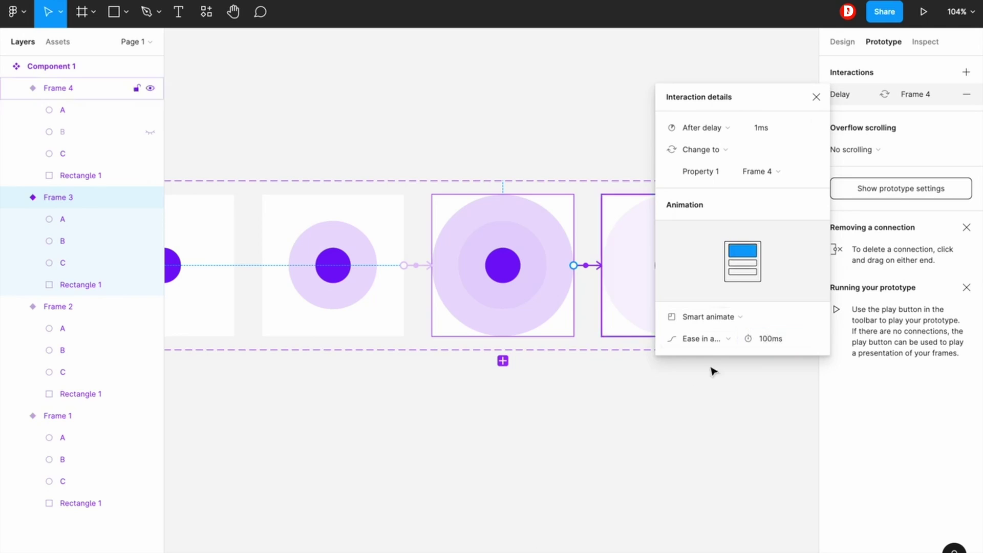
- Connect Frame 4 back to Frame 1, triggered After delay at 1ms
left_click(628, 408)
scroll(628, 408, "down", 3)
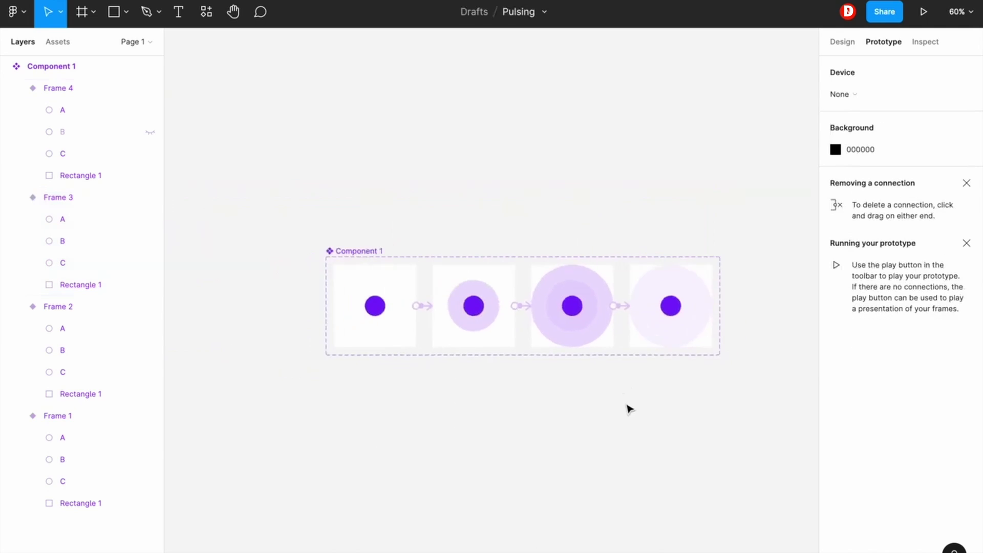
scroll(628, 408, "left", 3)
scroll(628, 409, "down", 1)
left_click(666, 264)
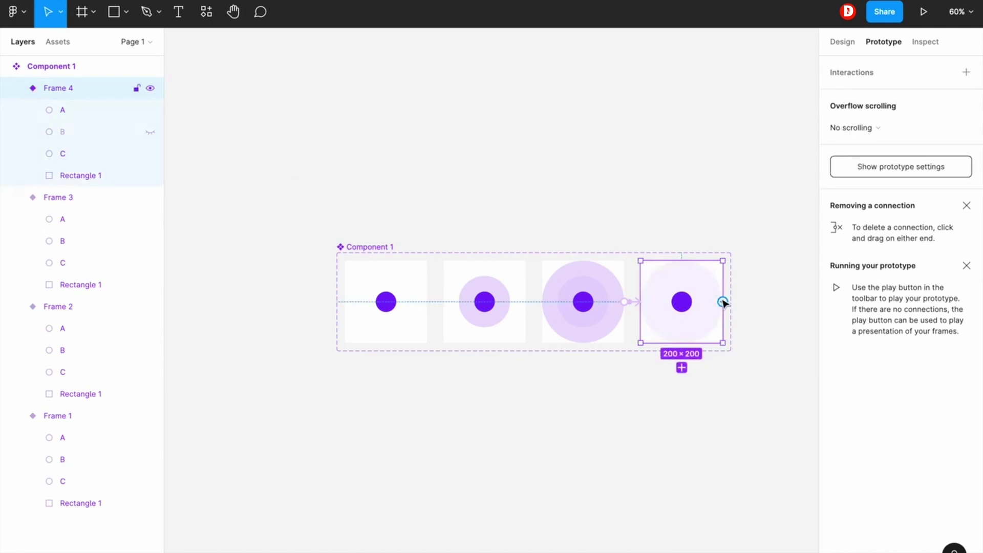
left_click_drag(723, 303, 387, 334)
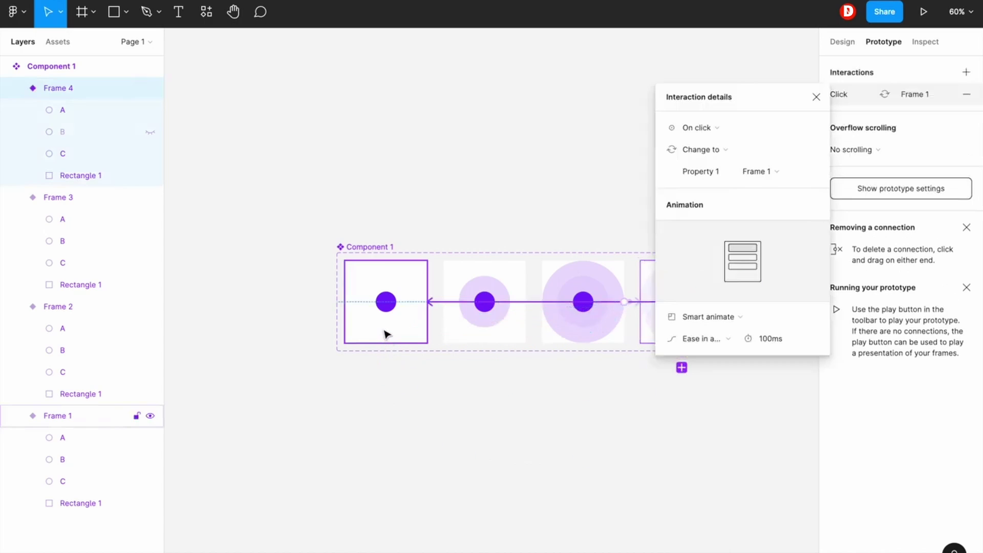
left_click(714, 128)
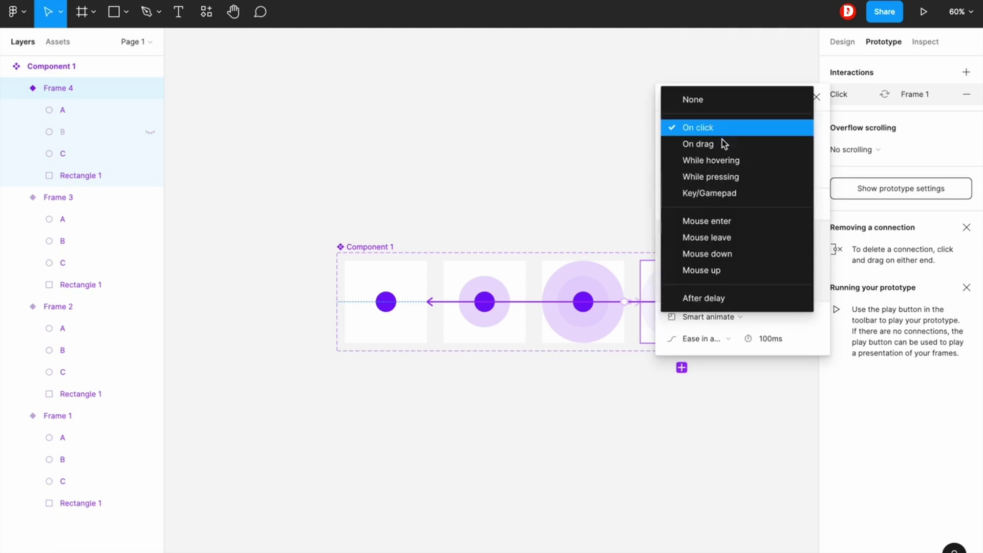
left_click(717, 299)
left_click(782, 128)
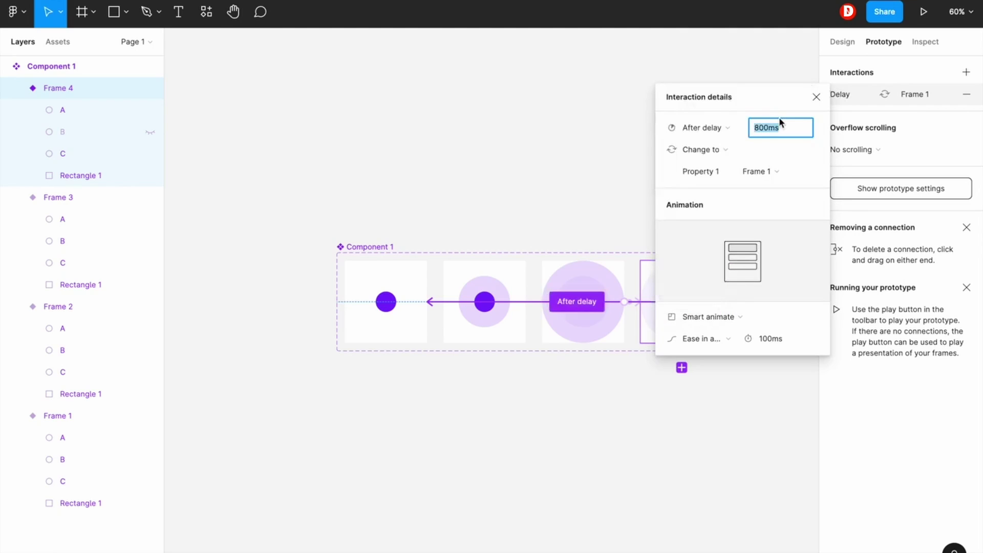
type("1")
key("Return")
- Set the Frame 4 transition to Dissolve, keeping Ease in and out easing
left_click(718, 321)
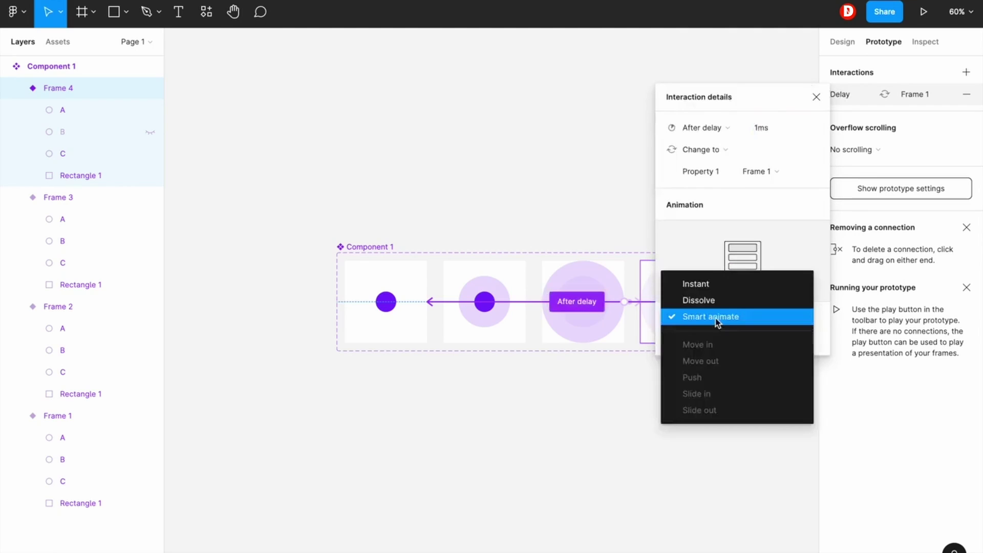
left_click(737, 301)
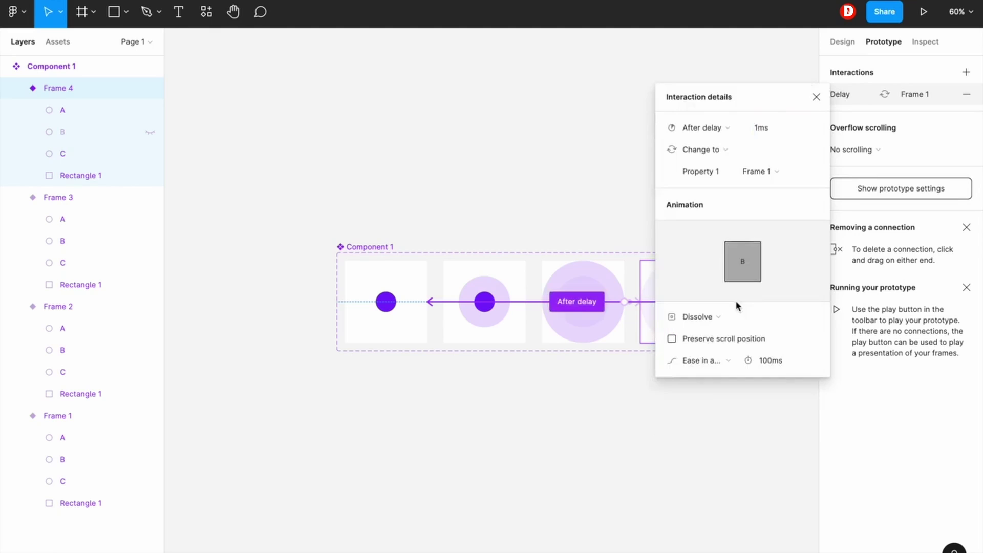
left_click(713, 361)
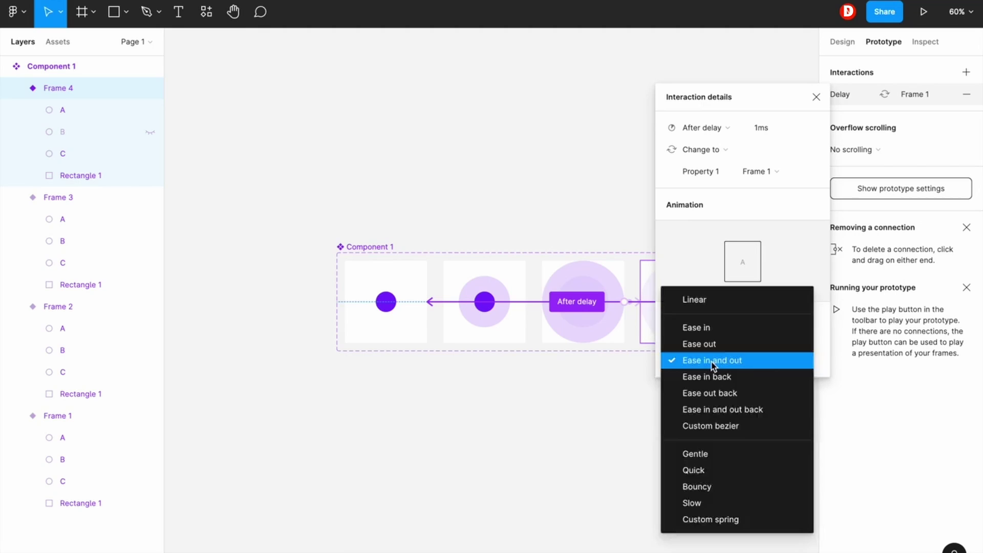
left_click(713, 361)
- Draw a large rectangle to the right of Component 1
left_click(724, 439)
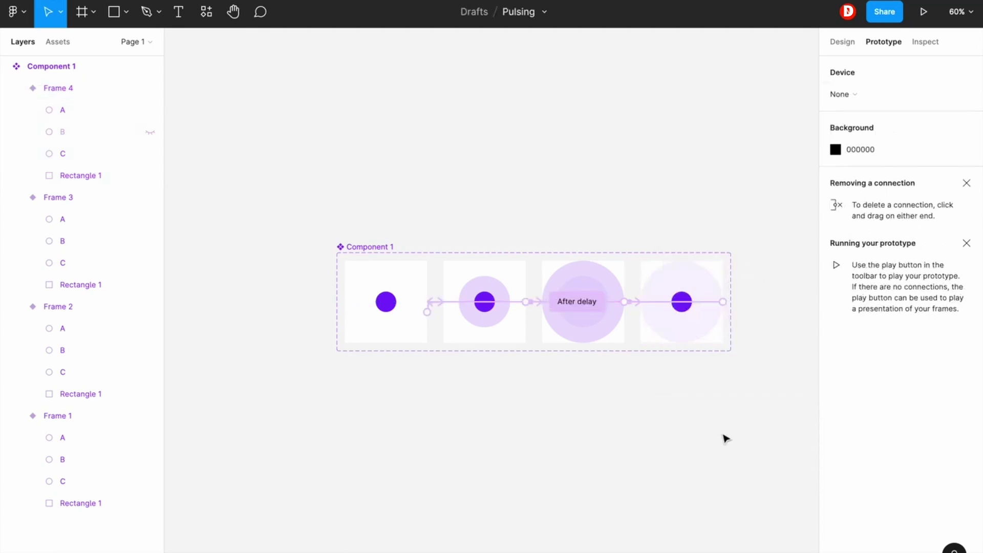
scroll(726, 439, "right", 3)
scroll(726, 439, "down", 2)
scroll(722, 453, "right", 3)
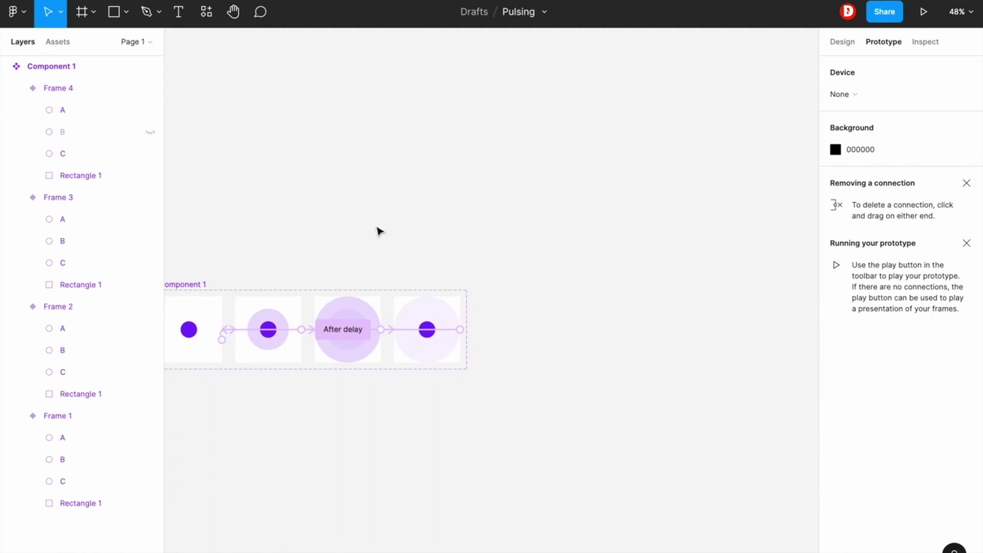
left_click(125, 13)
left_click(127, 45)
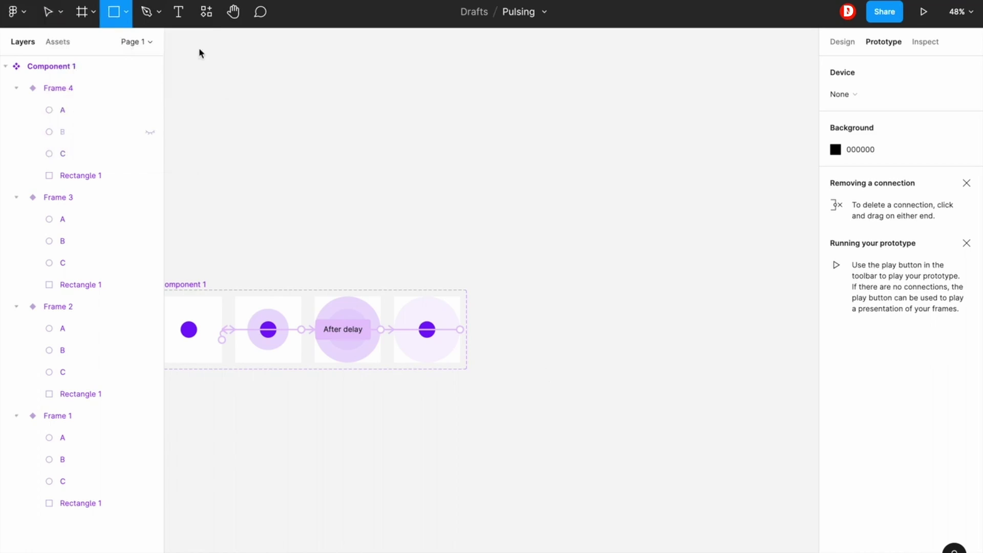
left_click_drag(544, 238, 762, 418)
- Change the rectangle's fill colour to white (FFFFFF)
left_click(844, 42)
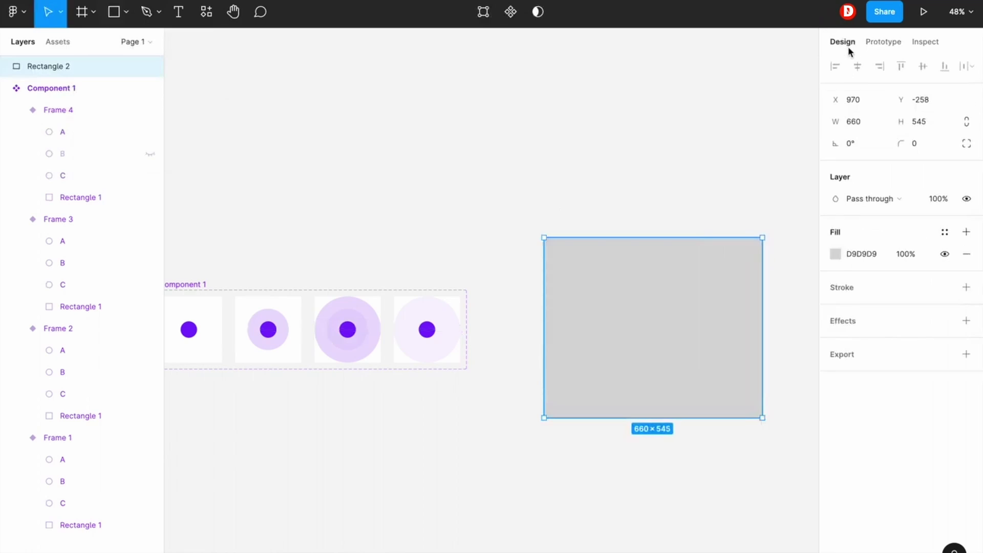
left_click(836, 254)
left_click(689, 518)
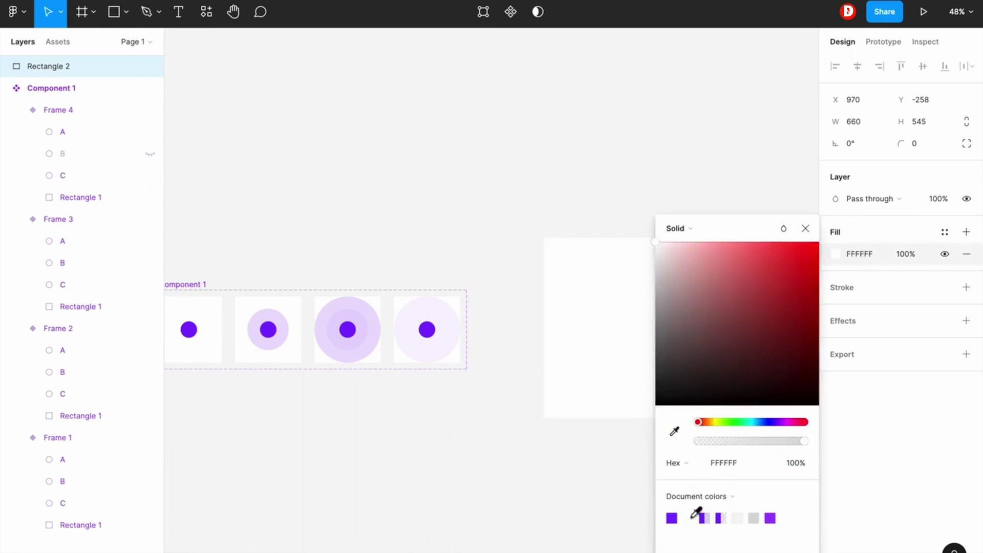
left_click(468, 281)
- Turn the rectangle into a frame with Frame selection and rename it 'Test'
left_click(627, 278)
right_click(627, 278)
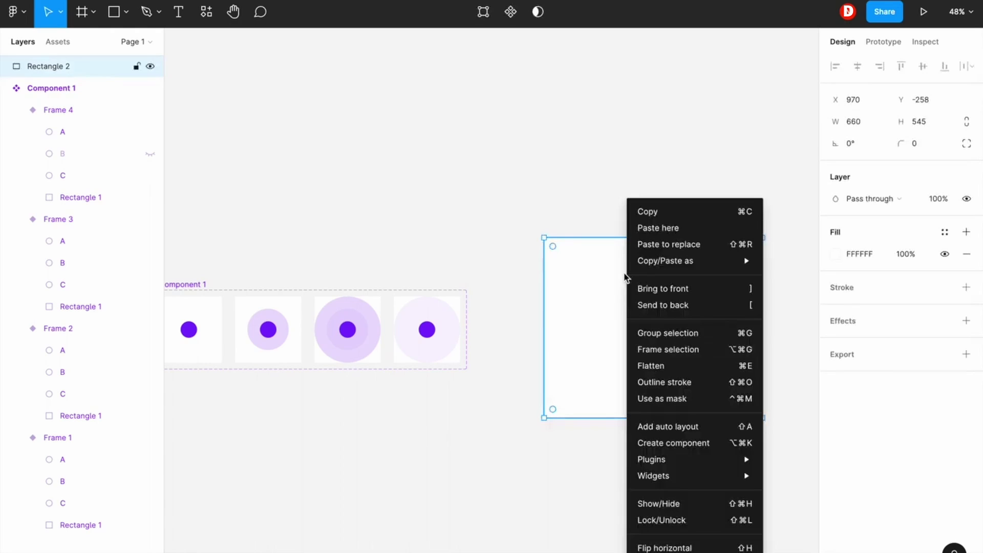
left_click(690, 351)
double_click(562, 233)
type("Test")
left_click(531, 236)
scroll(530, 235, "right", 3)
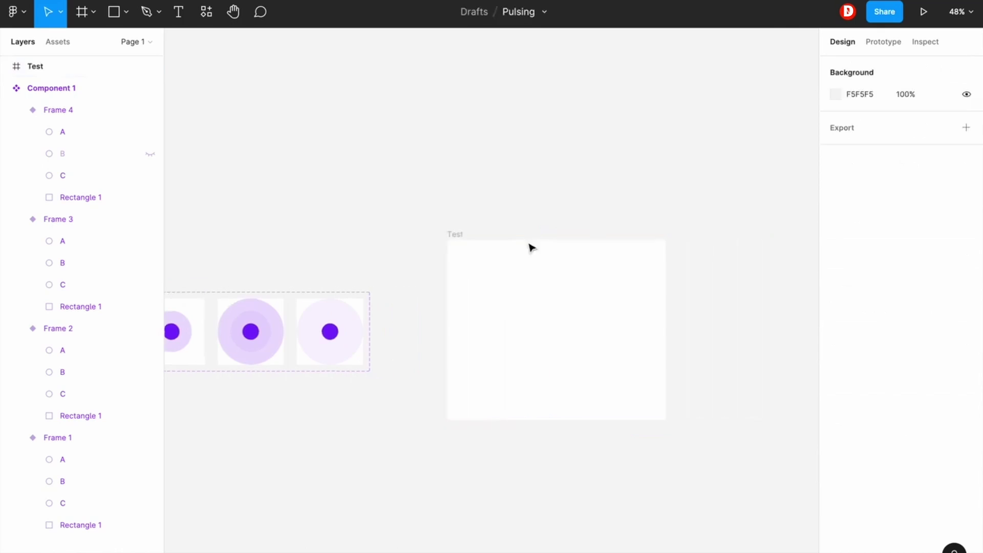
left_click(529, 282)
- Drag Component 1 from the Assets panel into the centre of the Test frame
scroll(527, 285, "up", 5, "ctrl")
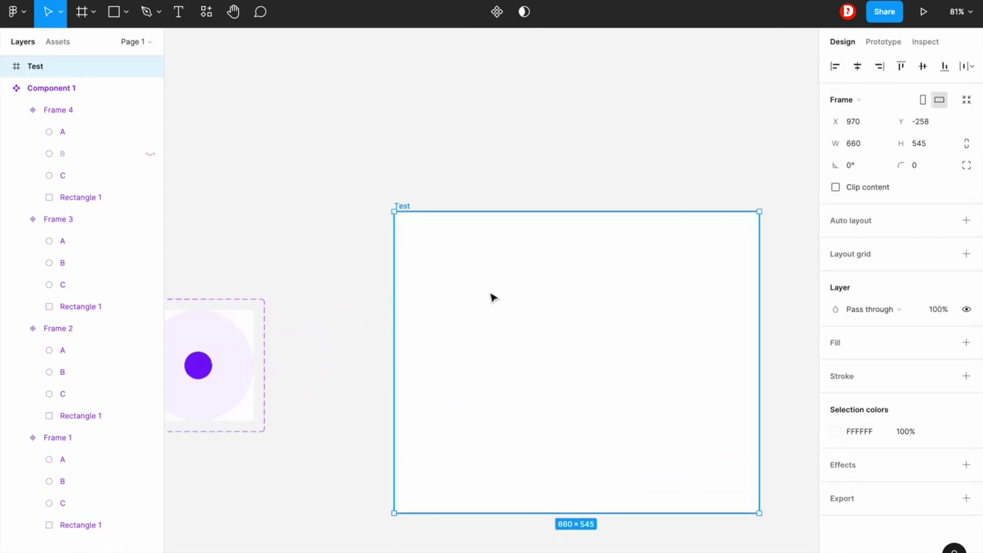
left_click(60, 42)
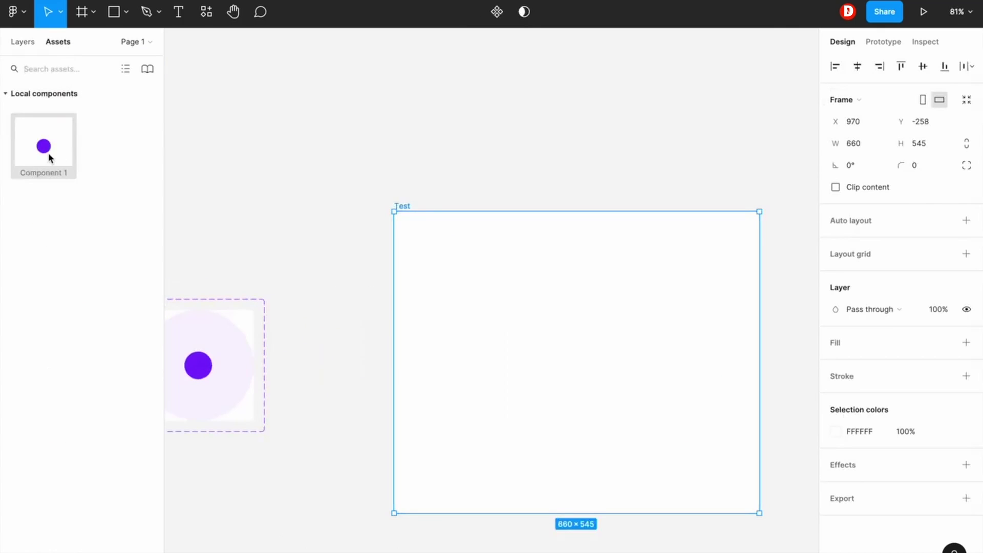
left_click_drag(51, 158, 596, 377)
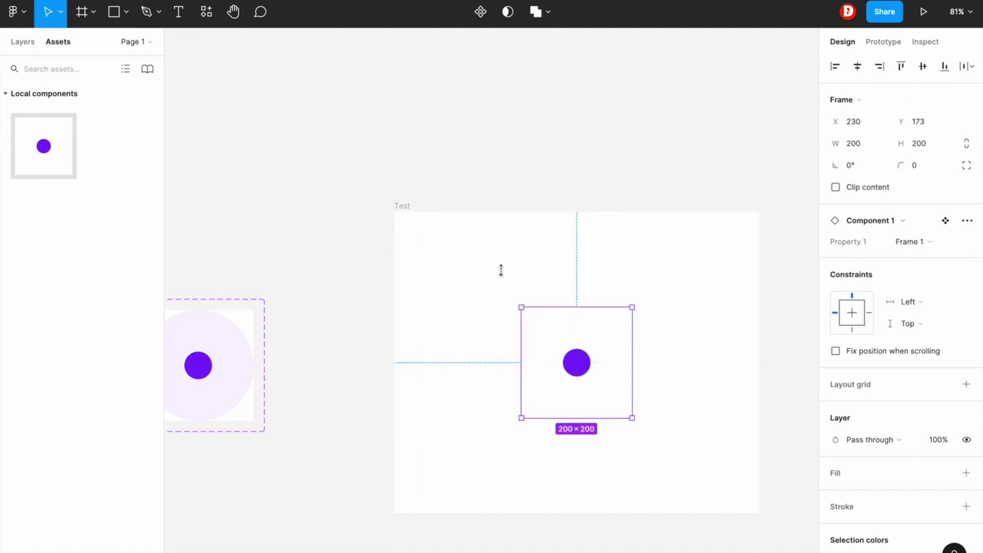
left_click(402, 204)
scroll(410, 204, "right", 5)
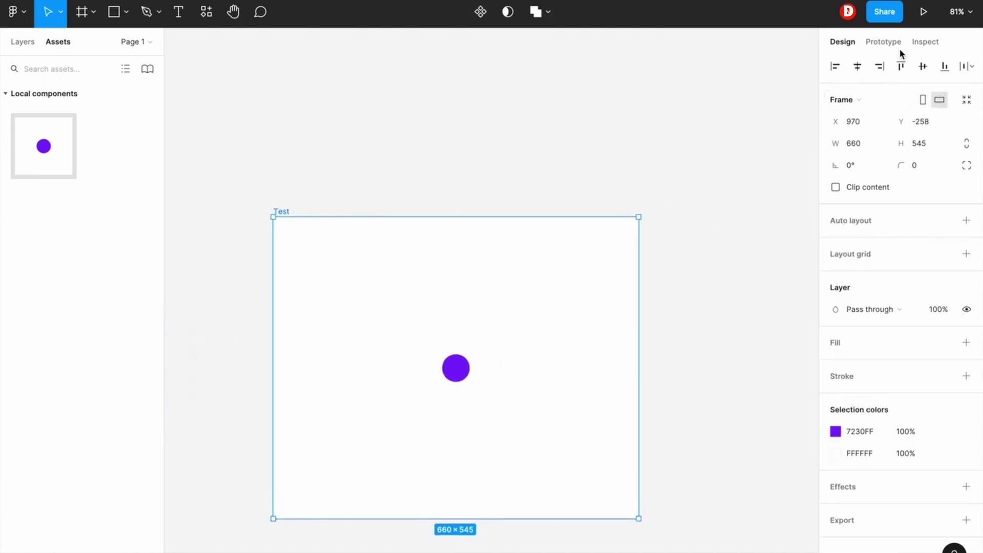